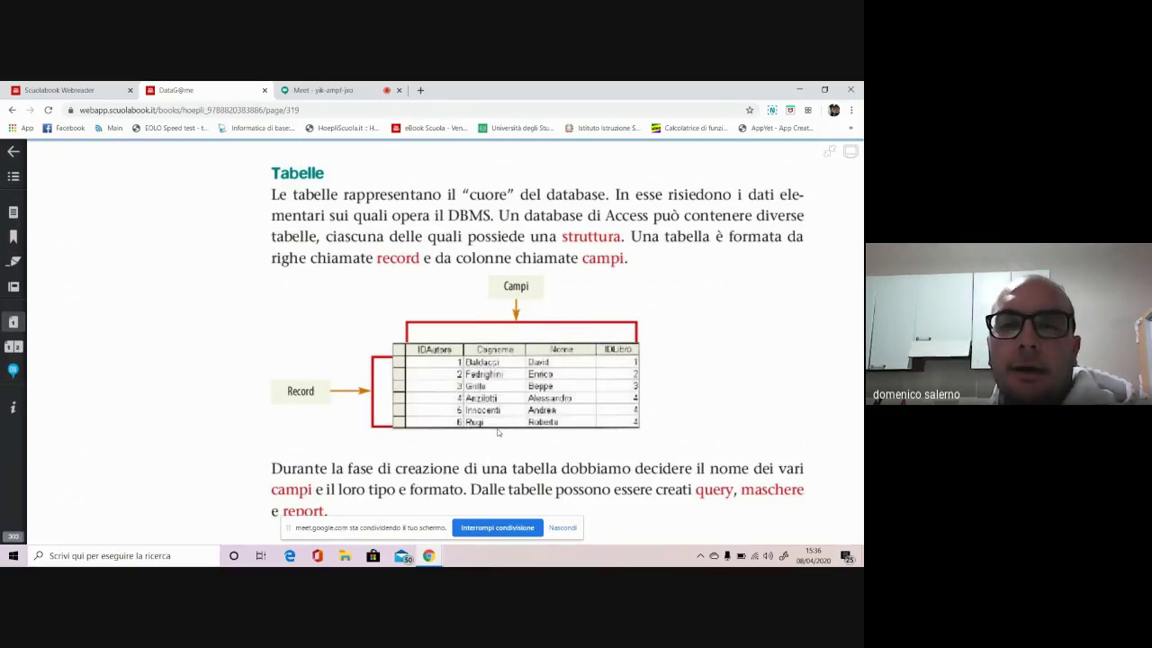
Scroll page 319 past the Query section to the Maschere section and its vendite form example
{"action": "scroll", "coordinate": [498, 432], "scroll_direction": "down", "scroll_amount": 1}
{"action": "scroll", "coordinate": [497, 433], "scroll_direction": "down", "scroll_amount": 2}
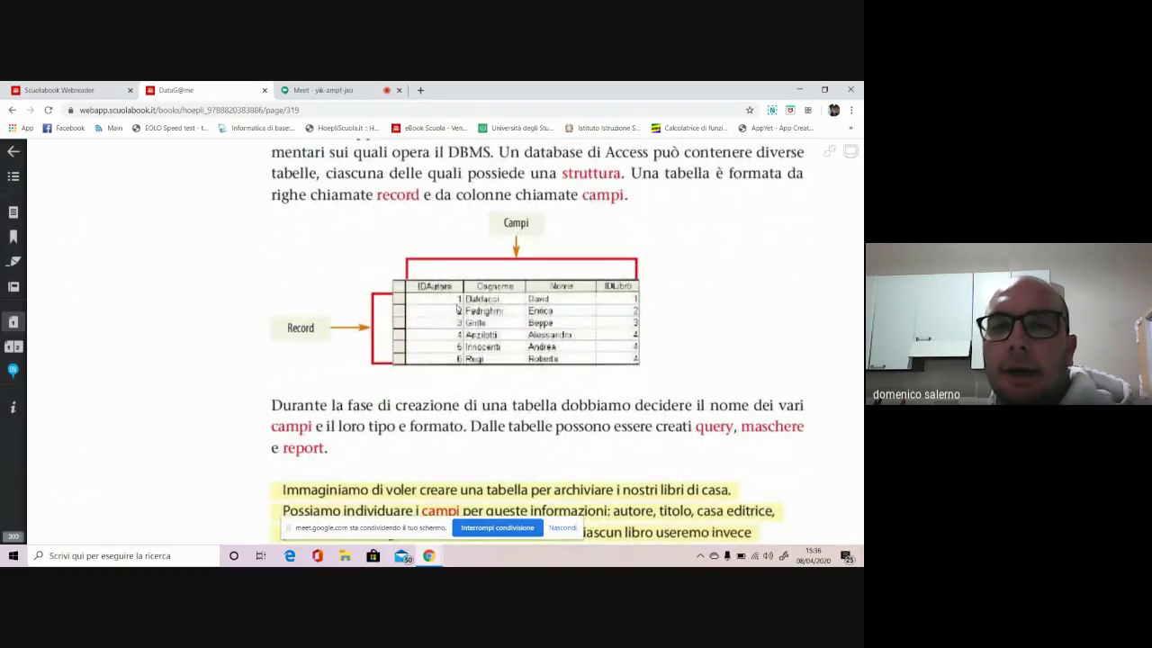
{"action": "scroll", "coordinate": [459, 324], "scroll_direction": "down", "scroll_amount": 2}
{"action": "scroll", "coordinate": [459, 333], "scroll_direction": "down", "scroll_amount": 2}
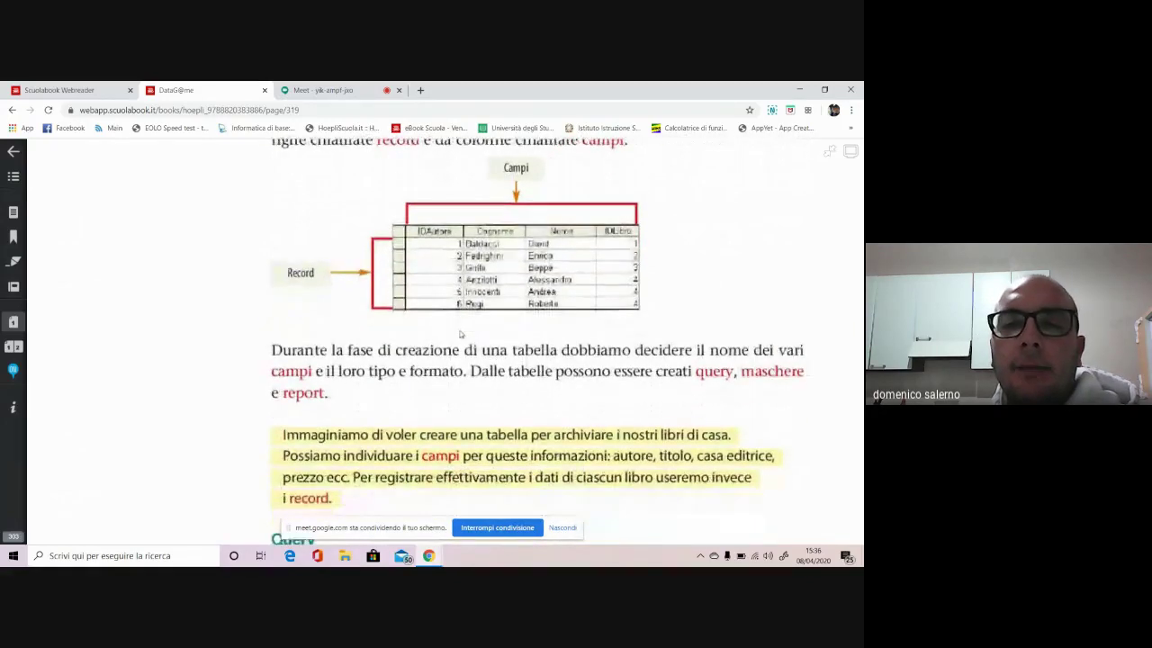
{"action": "scroll", "coordinate": [461, 334], "scroll_direction": "down", "scroll_amount": 1}
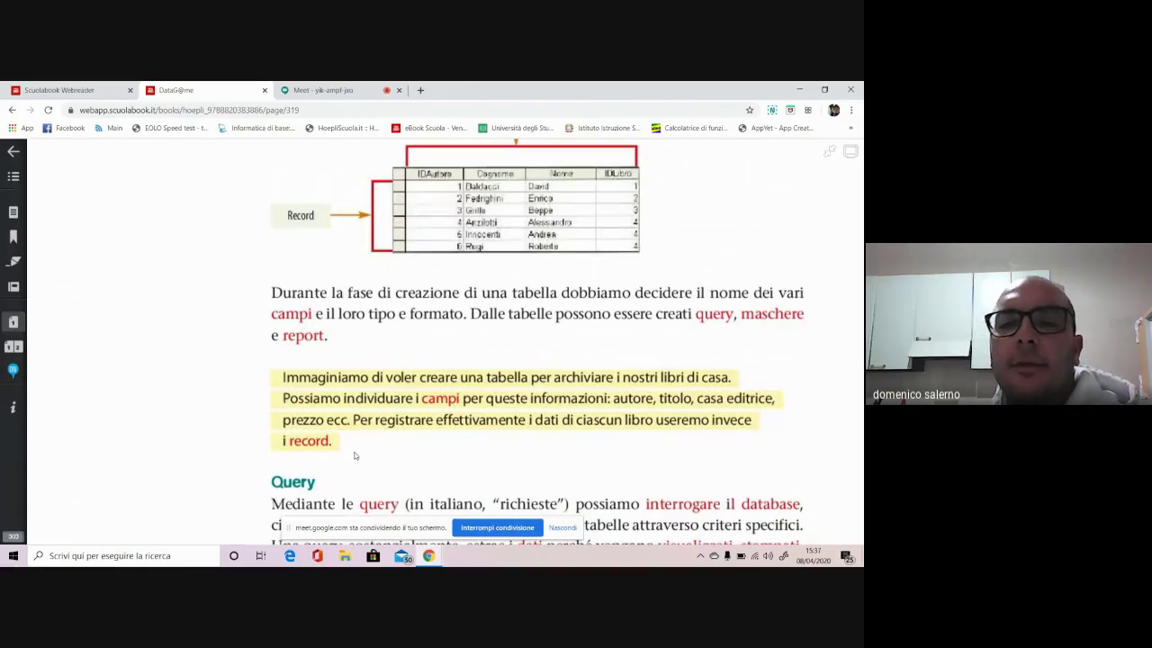
{"action": "scroll", "coordinate": [349, 452], "scroll_direction": "down", "scroll_amount": 2}
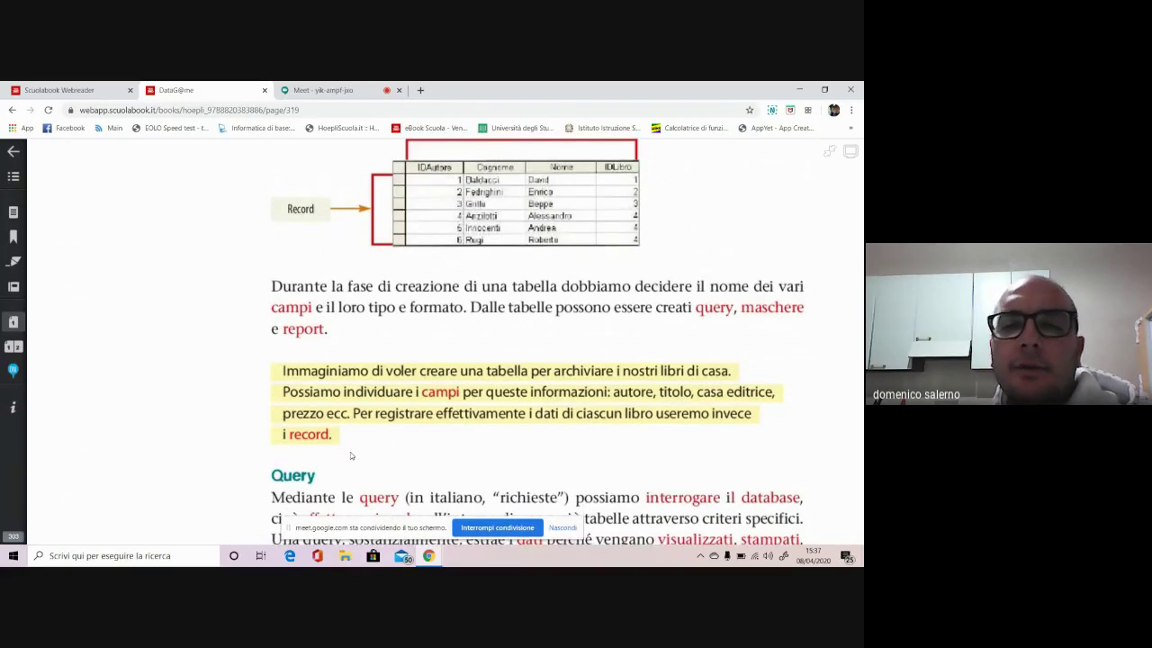
{"action": "scroll", "coordinate": [351, 454], "scroll_direction": "down", "scroll_amount": 1}
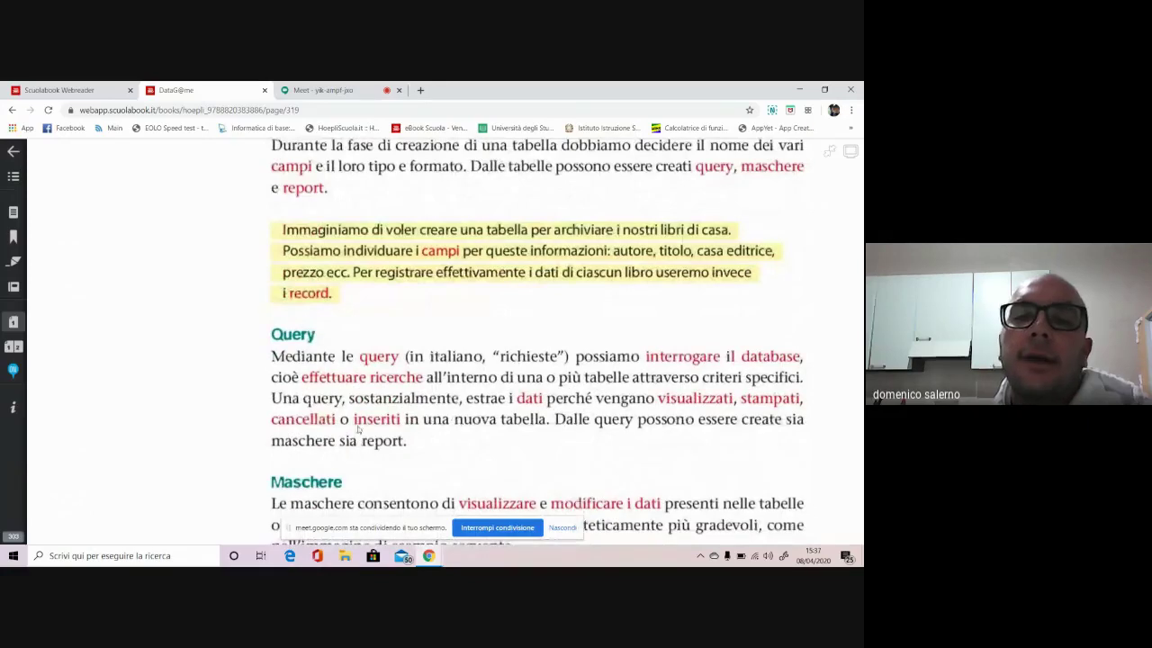
{"action": "scroll", "coordinate": [561, 422], "scroll_direction": "down", "scroll_amount": 2}
{"action": "scroll", "coordinate": [564, 423], "scroll_direction": "down", "scroll_amount": 3}
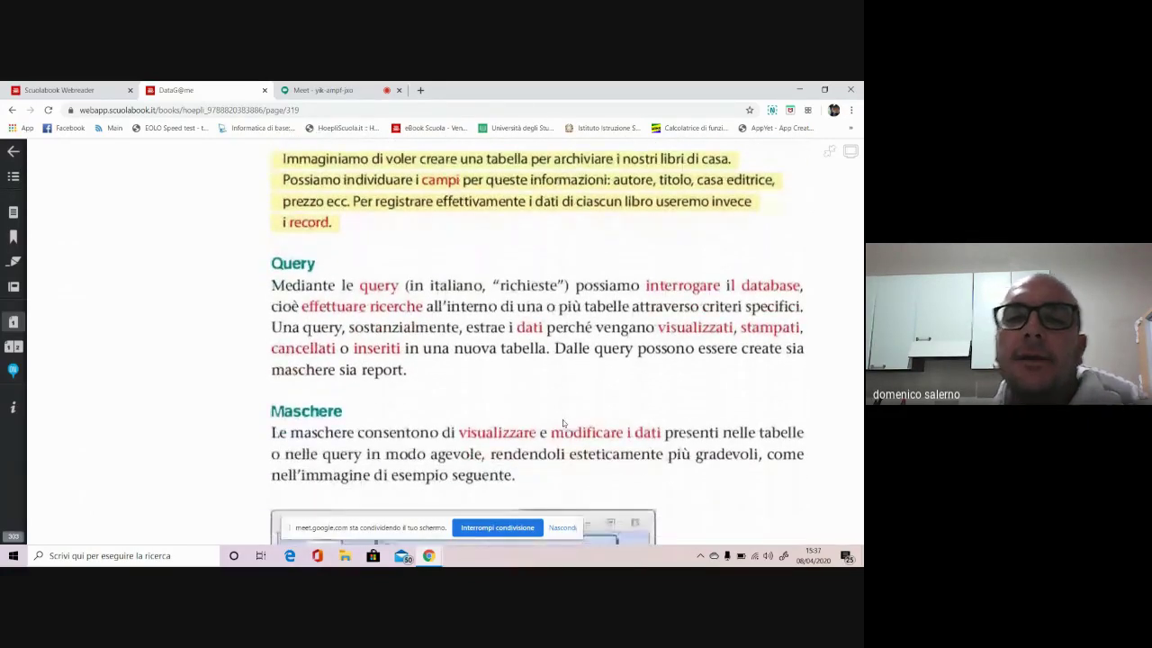
{"action": "scroll", "coordinate": [563, 423], "scroll_direction": "down", "scroll_amount": 2}
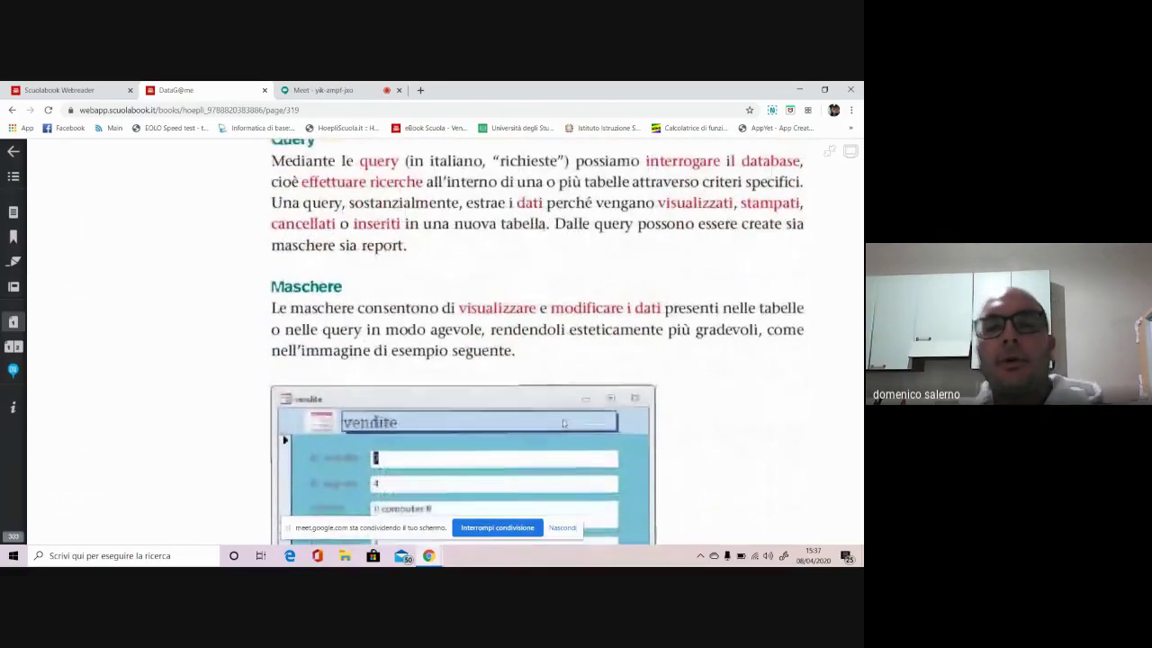
{"action": "scroll", "coordinate": [562, 426], "scroll_direction": "down", "scroll_amount": 1}
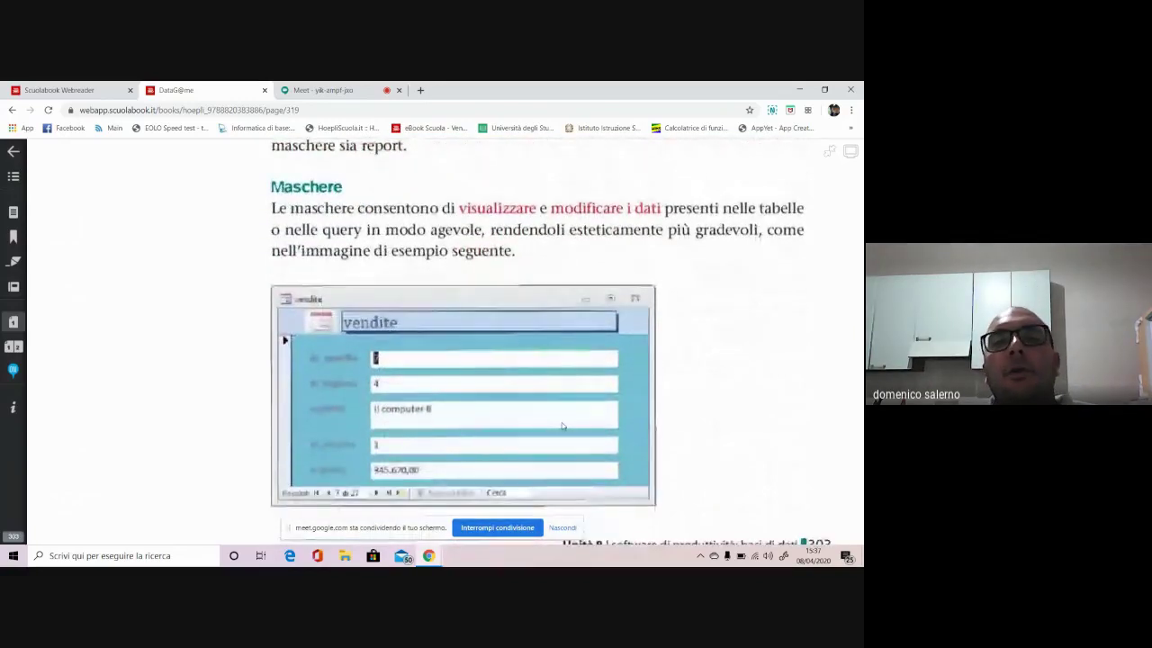
{"action": "scroll", "coordinate": [563, 426], "scroll_direction": "down", "scroll_amount": 1}
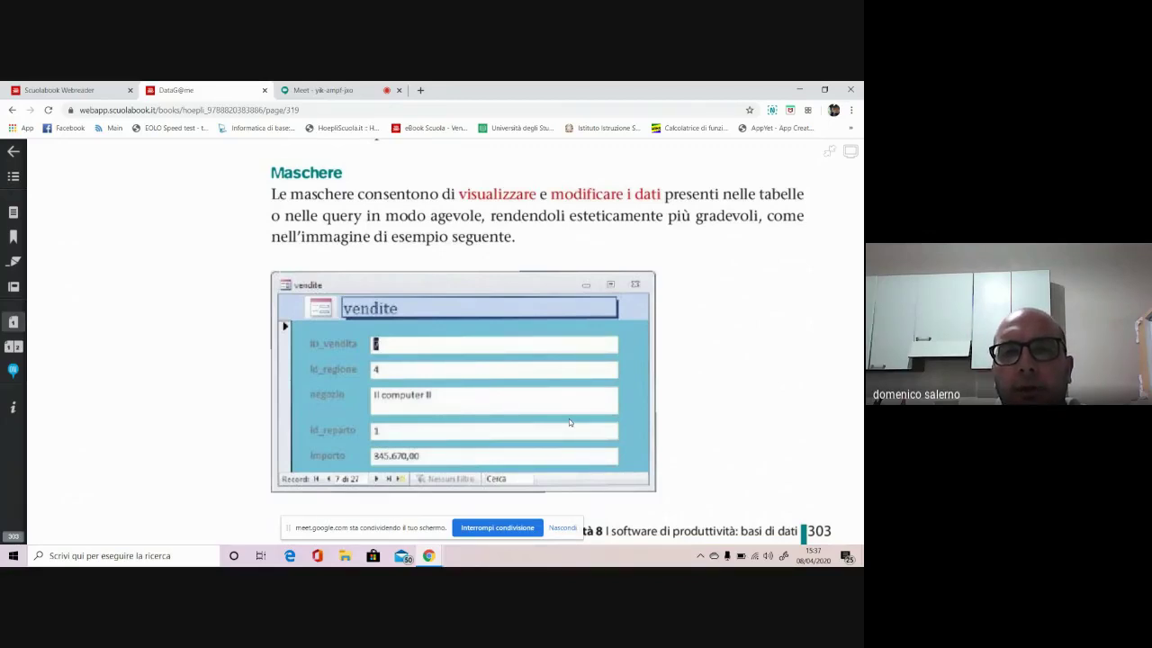
{"action": "scroll", "coordinate": [568, 418], "scroll_direction": "down", "scroll_amount": 1}
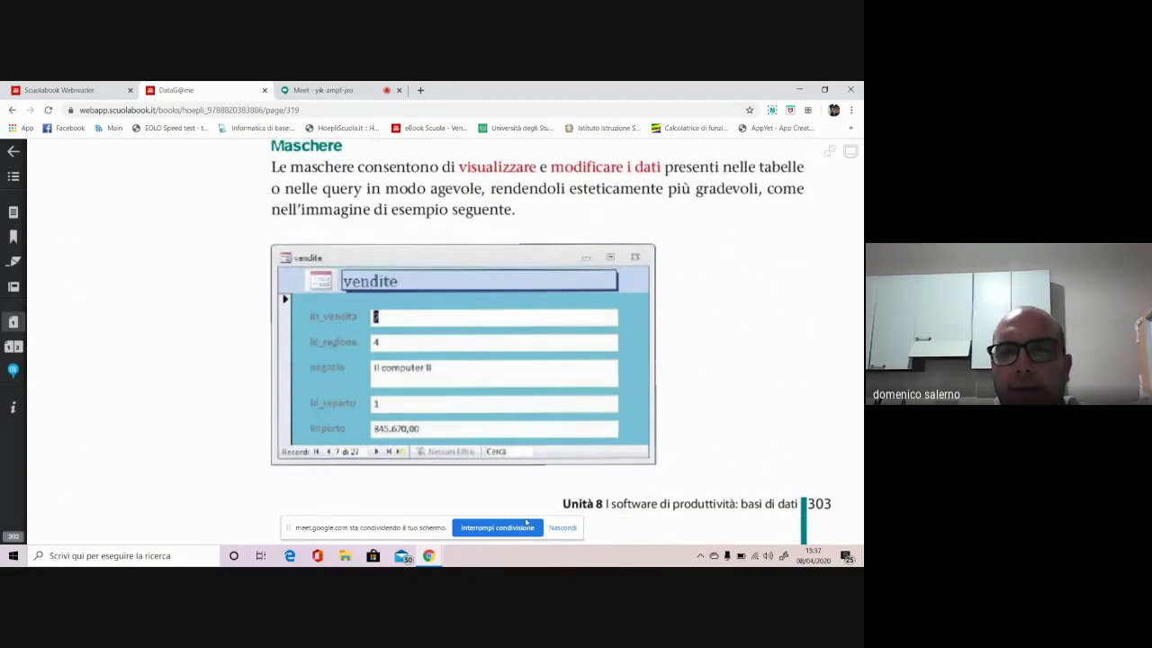
Turn to page 320 of the textbook and search Windows for 'access'
{"action": "left_click", "coordinate": [833, 155]}
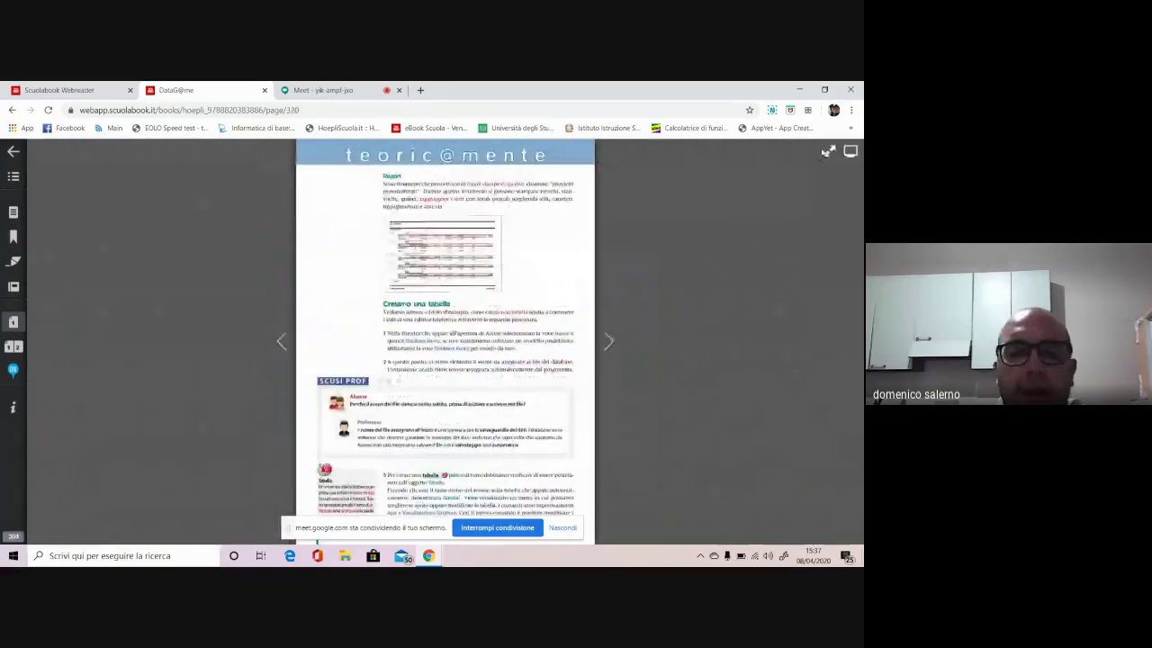
{"action": "left_click", "coordinate": [157, 554]}
{"action": "type", "text": "access"}
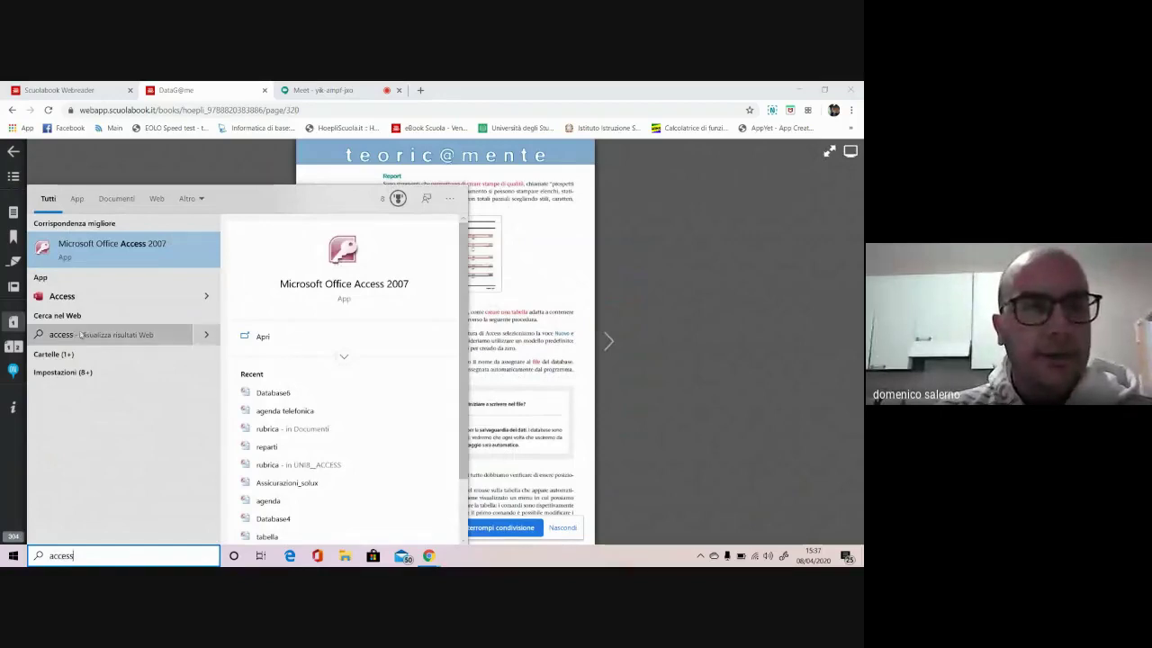
Launch Access 2007 and create a new blank database, Database7
{"action": "left_click", "coordinate": [139, 255]}
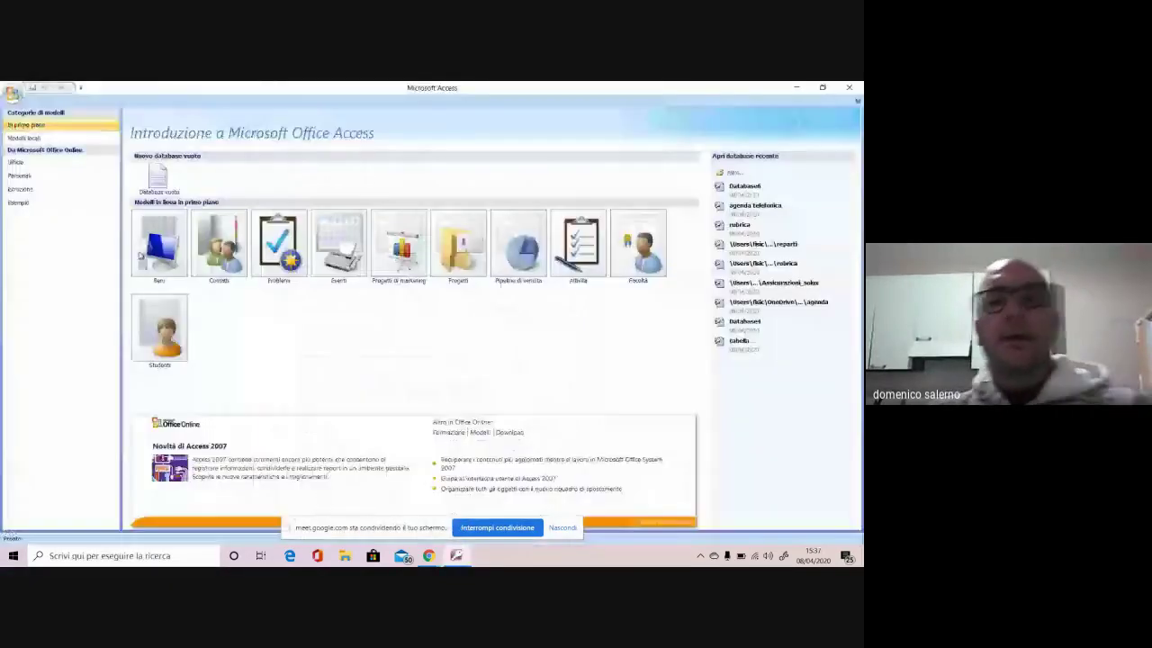
{"action": "left_click", "coordinate": [158, 178]}
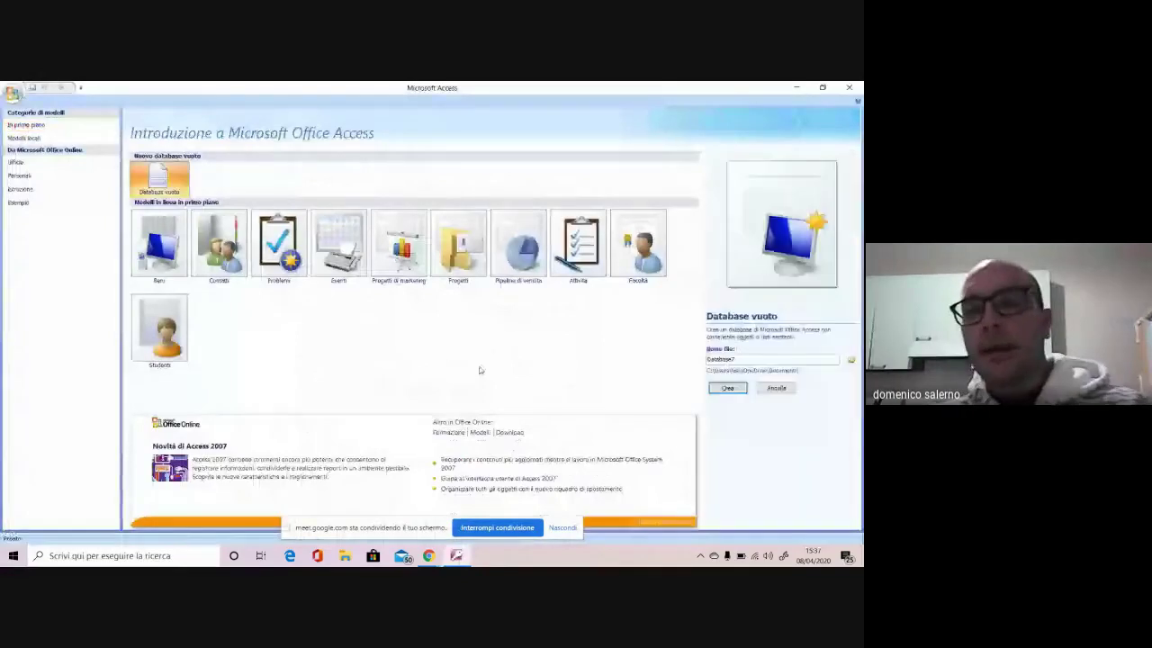
{"action": "left_click", "coordinate": [728, 387]}
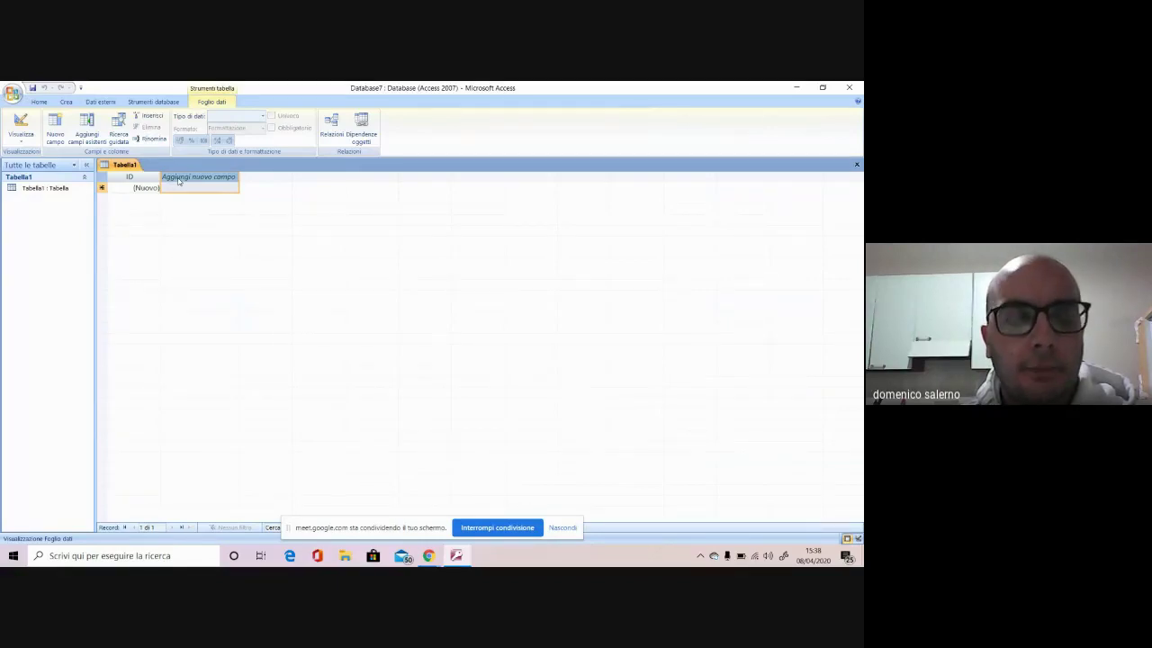
Add columns nome, cognome and telefono after the ID field in Tabella1
{"action": "right_click", "coordinate": [179, 182]}
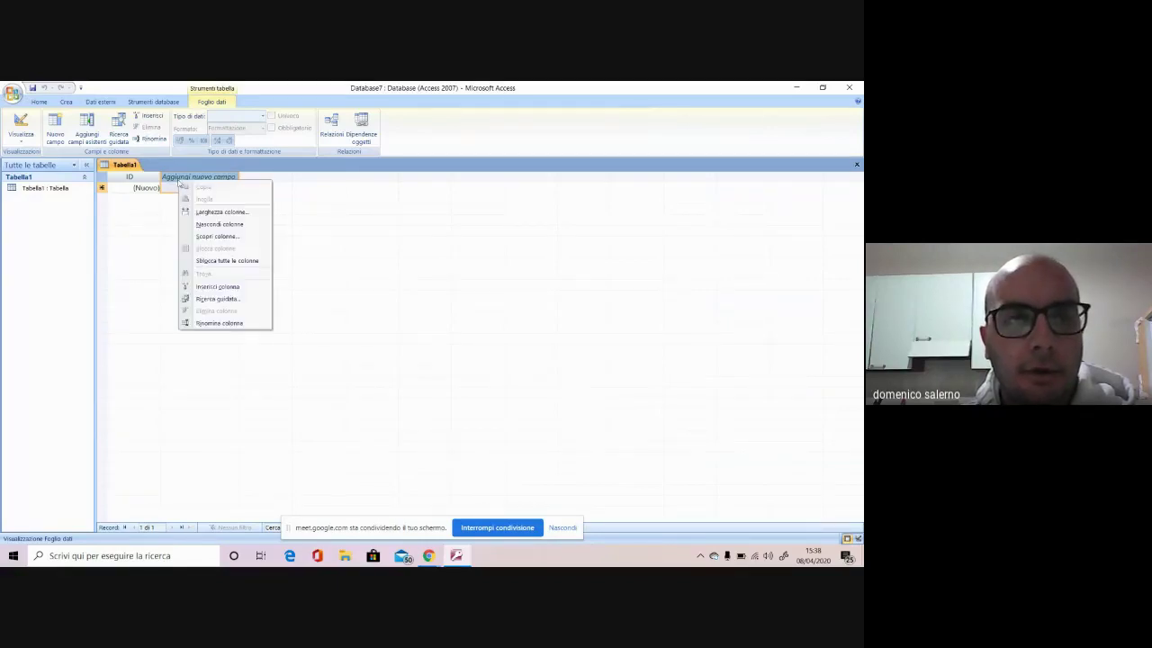
{"action": "left_click", "coordinate": [229, 324]}
{"action": "type", "text": "nome"}
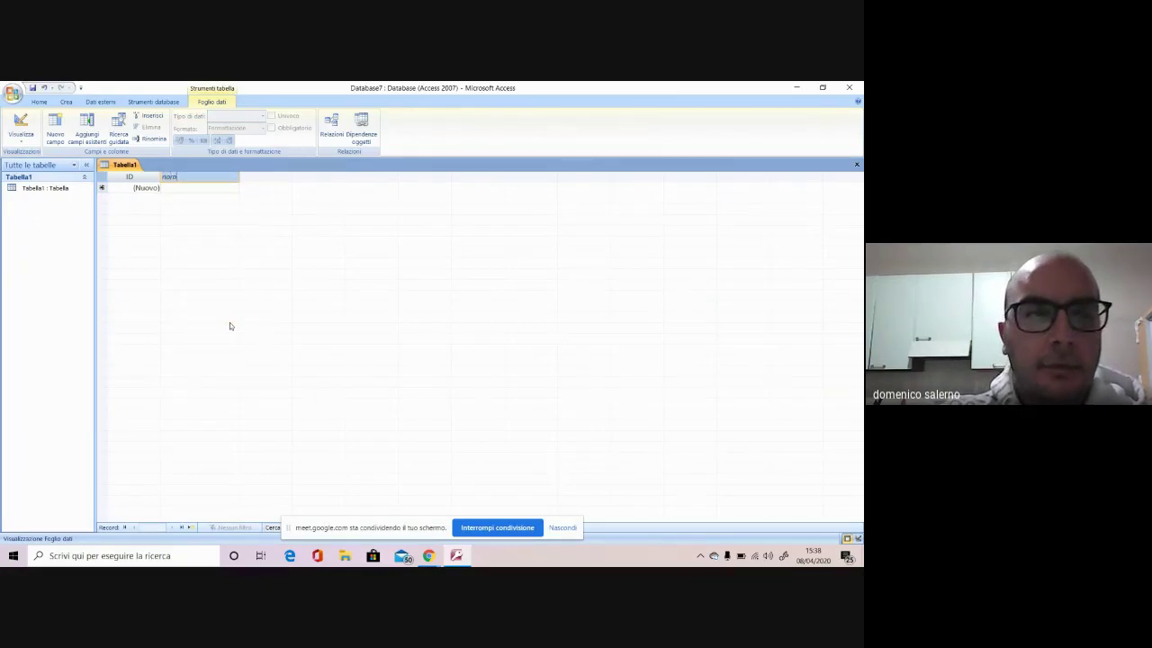
{"action": "left_click", "coordinate": [234, 188]}
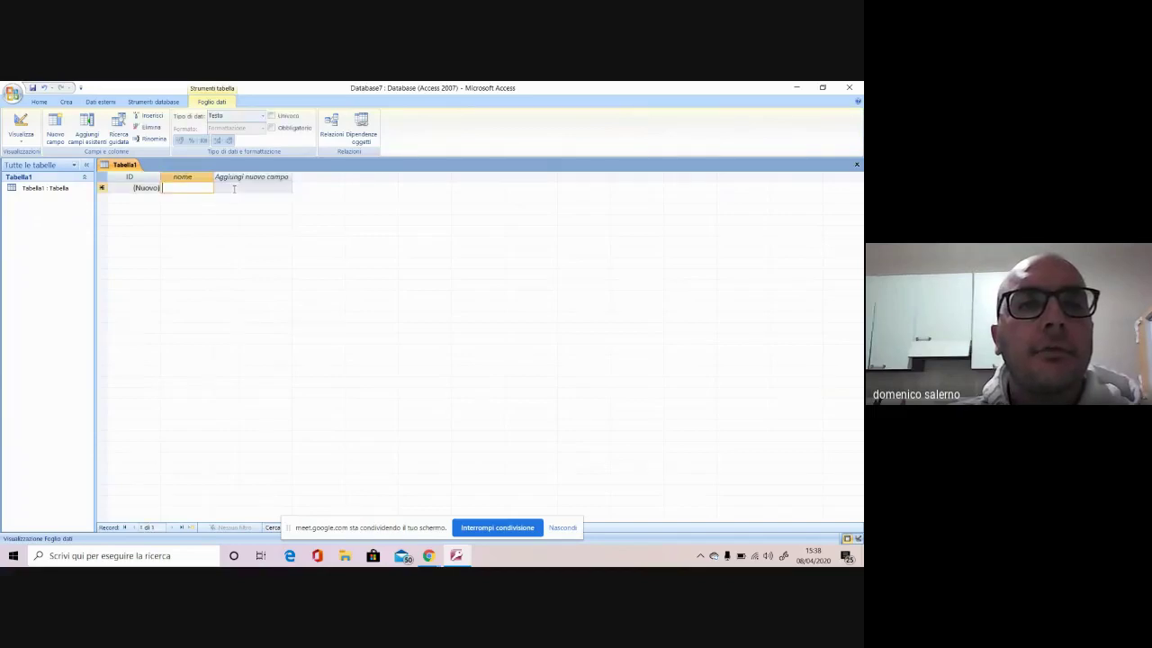
{"action": "double_click", "coordinate": [255, 178]}
{"action": "type", "text": "cognome"}
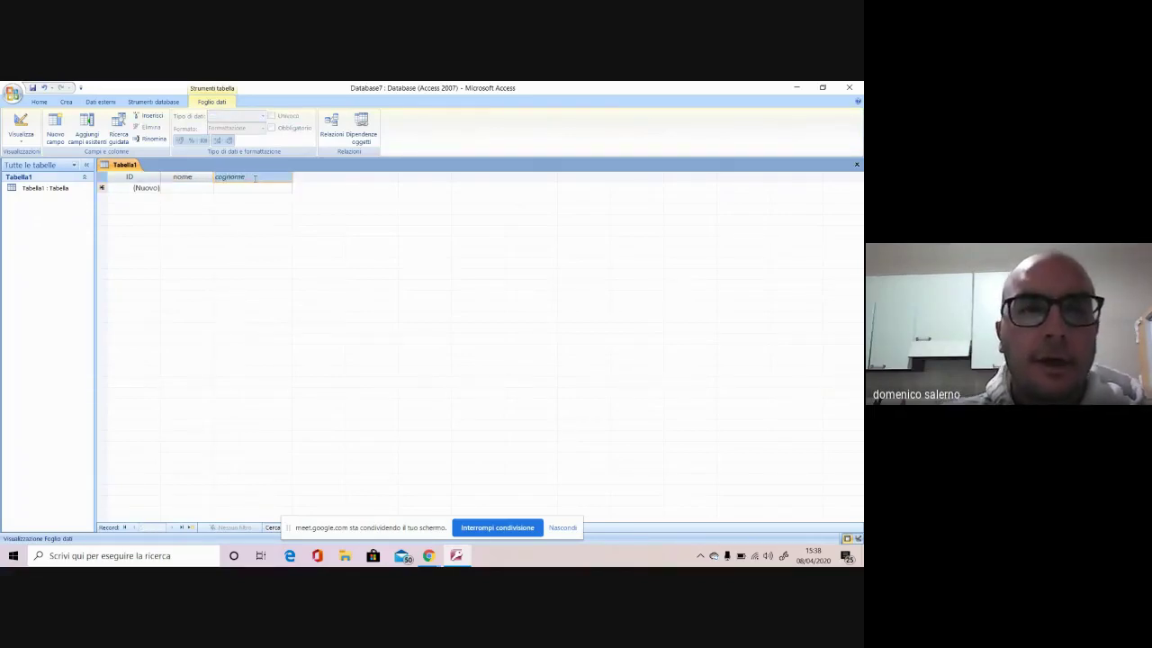
{"action": "key", "text": "Return"}
{"action": "double_click", "coordinate": [326, 179]}
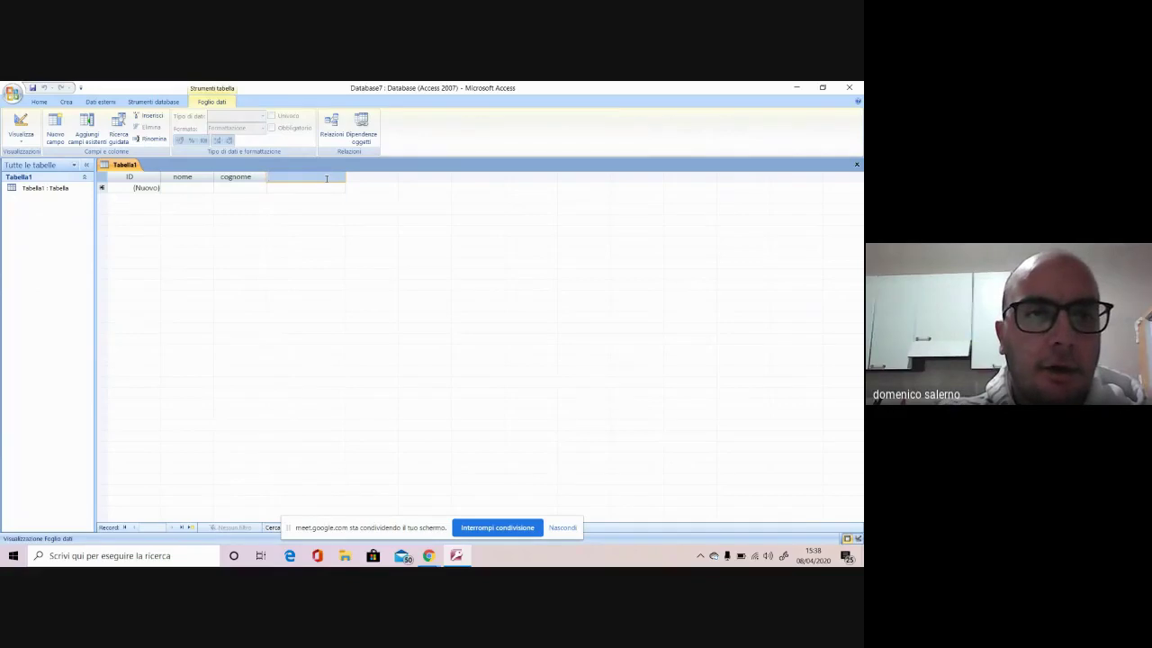
{"action": "type", "text": "telefono"}
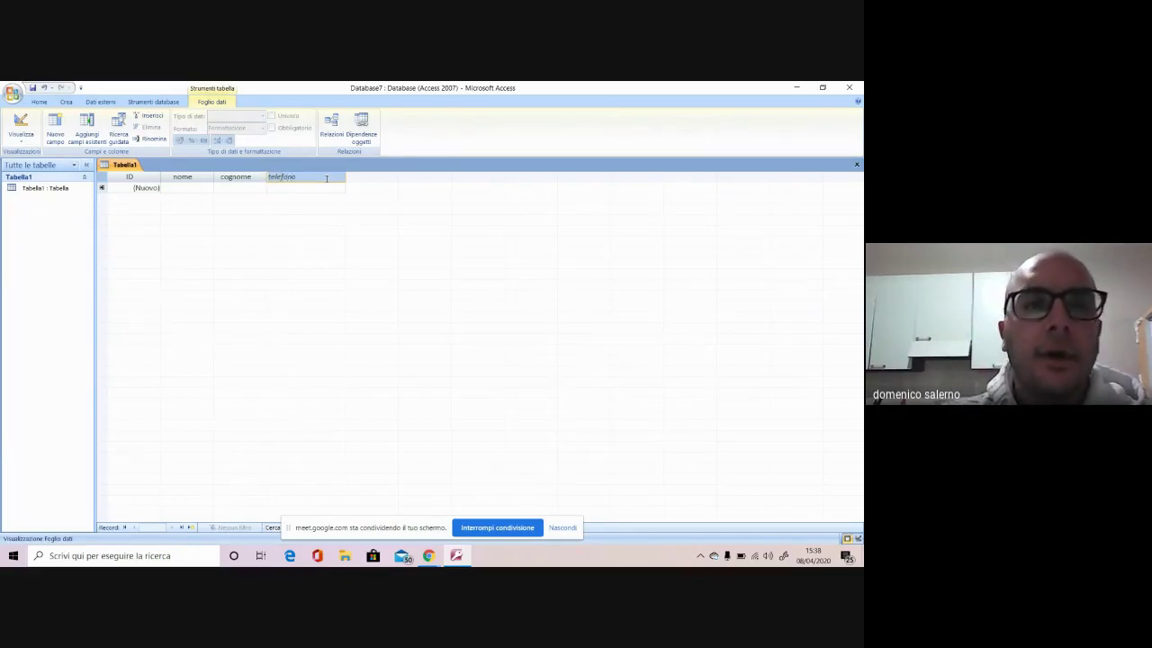
{"action": "left_click", "coordinate": [198, 188]}
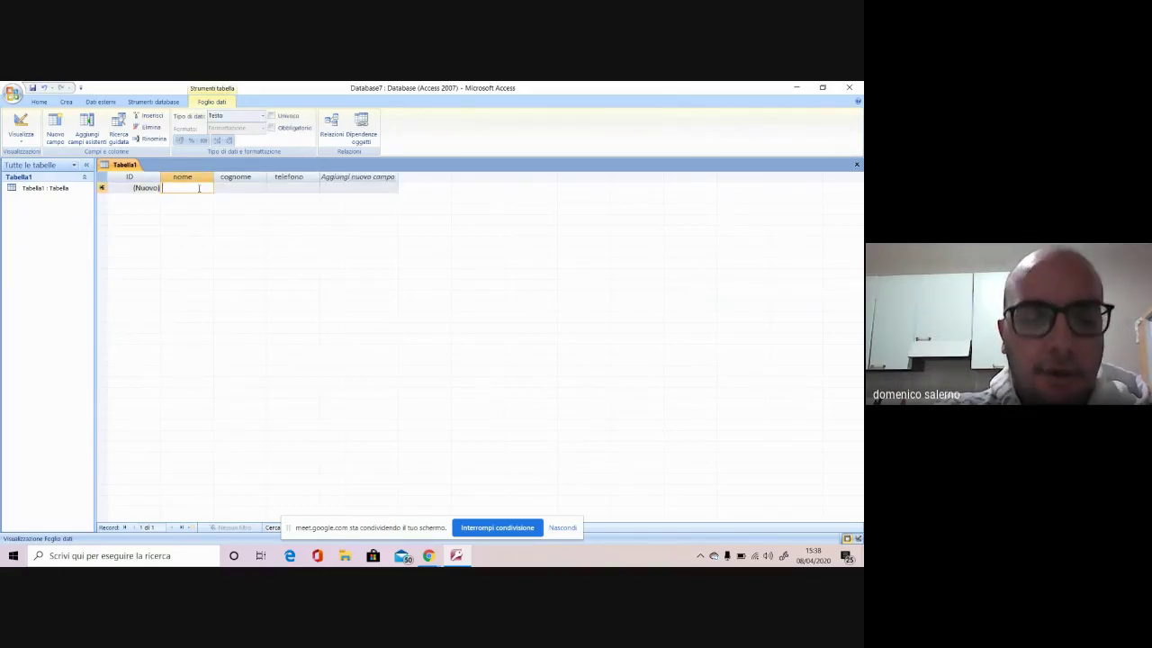
Enter the first contact's first name in capitals, surname and phone number, then save the record
{"action": "type", "text": "domenico"}
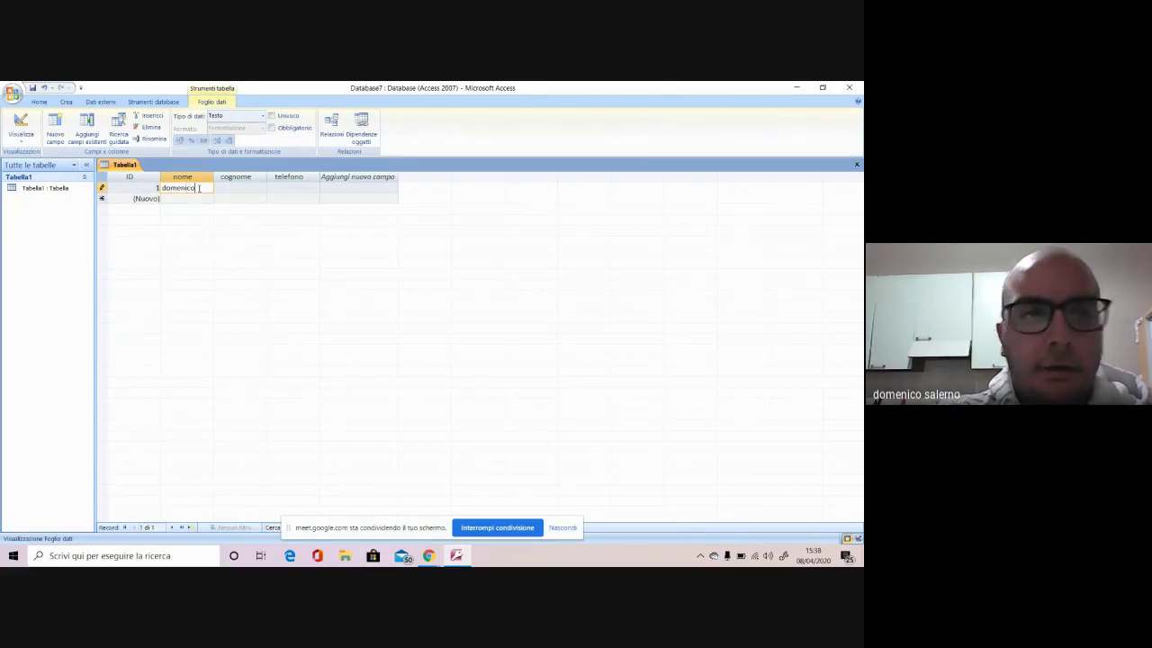
{"action": "double_click", "coordinate": [164, 188]}
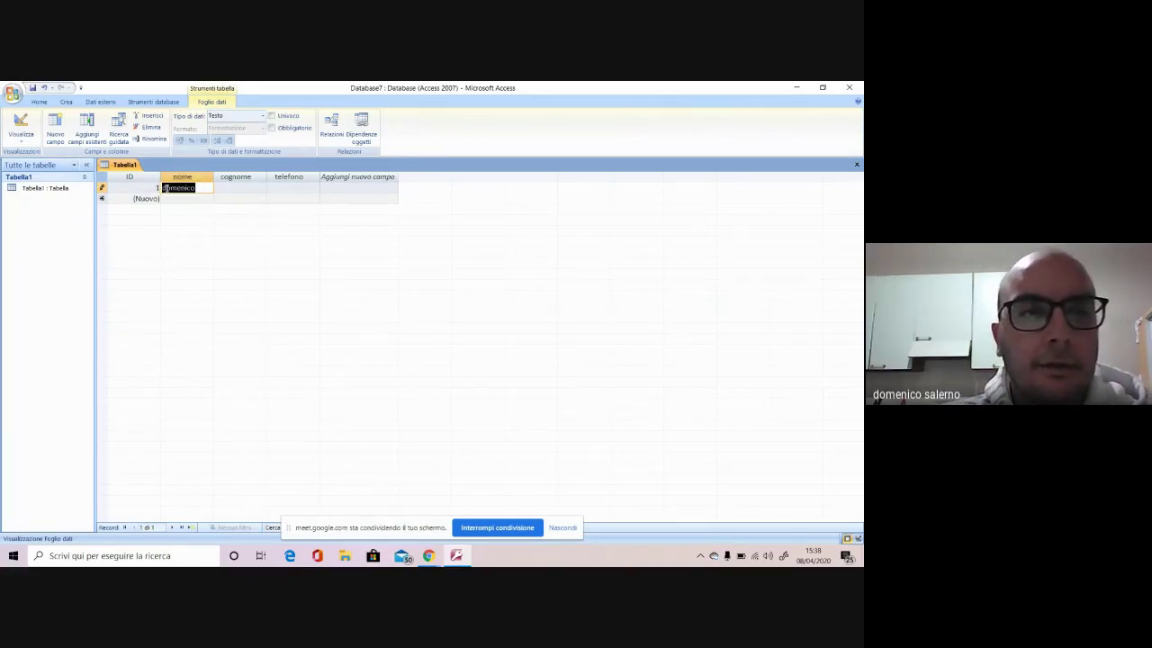
{"action": "key", "text": "Caps_Lock"}
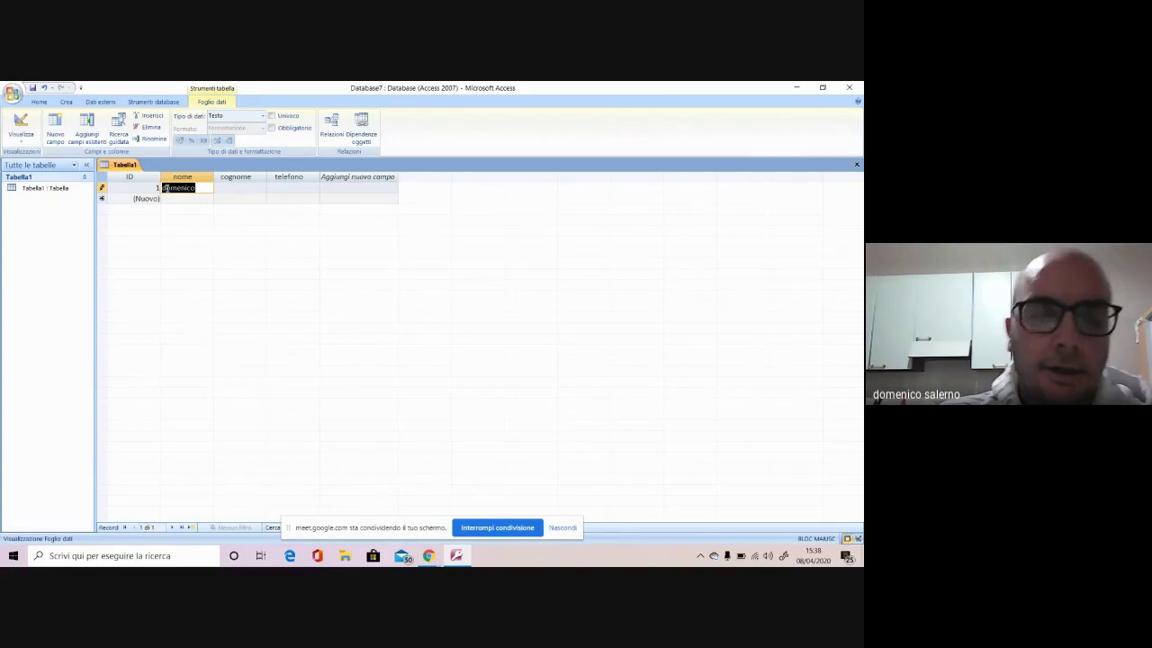
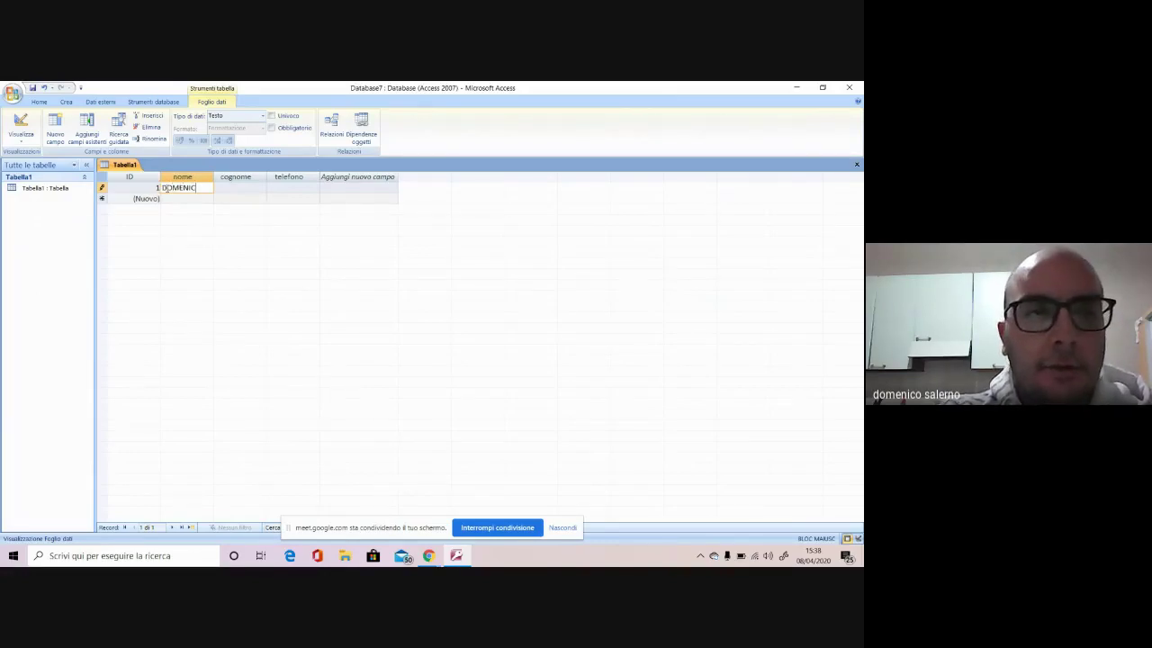
{"action": "left_click", "coordinate": [230, 187]}
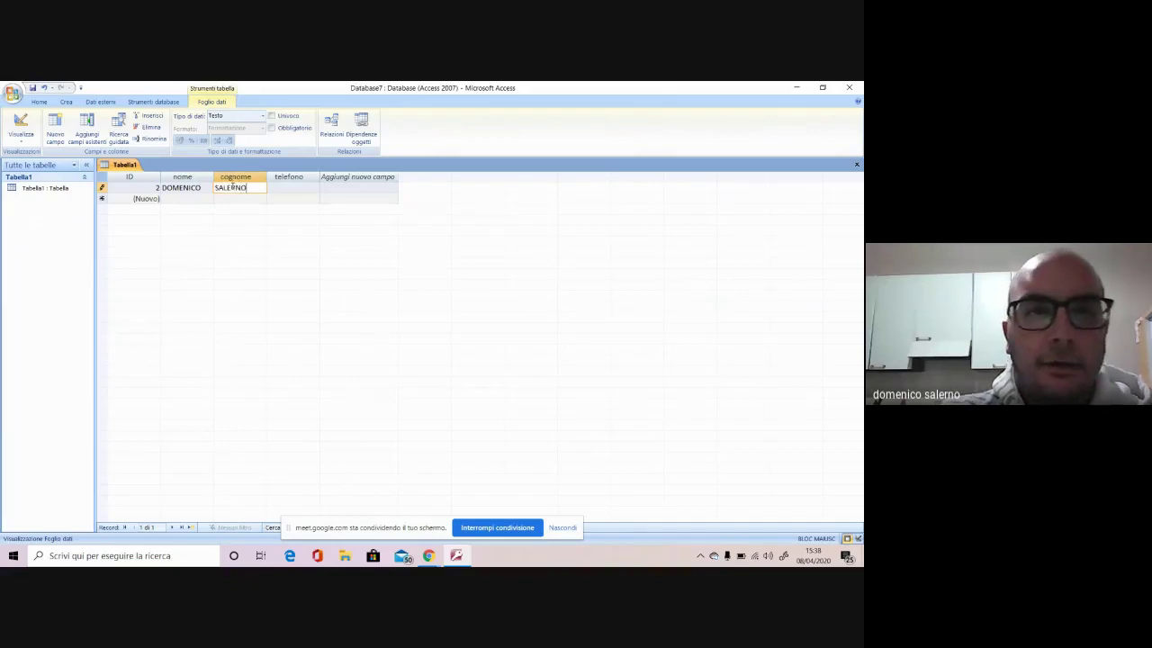
{"action": "left_click", "coordinate": [276, 188]}
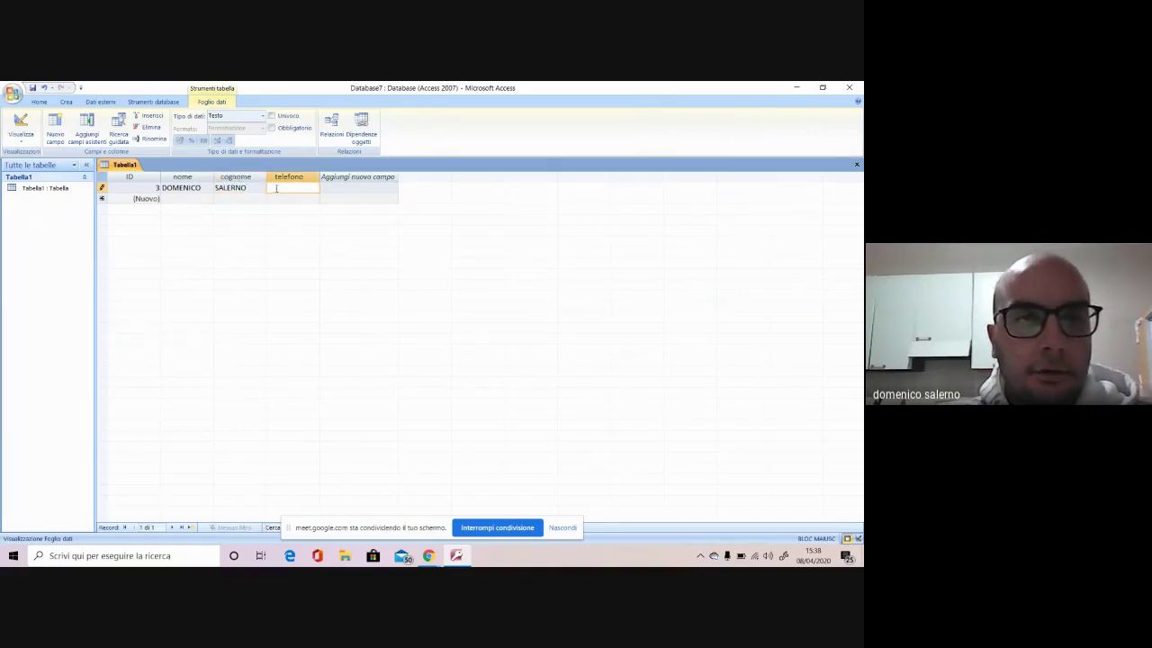
{"action": "type", "text": "345"}
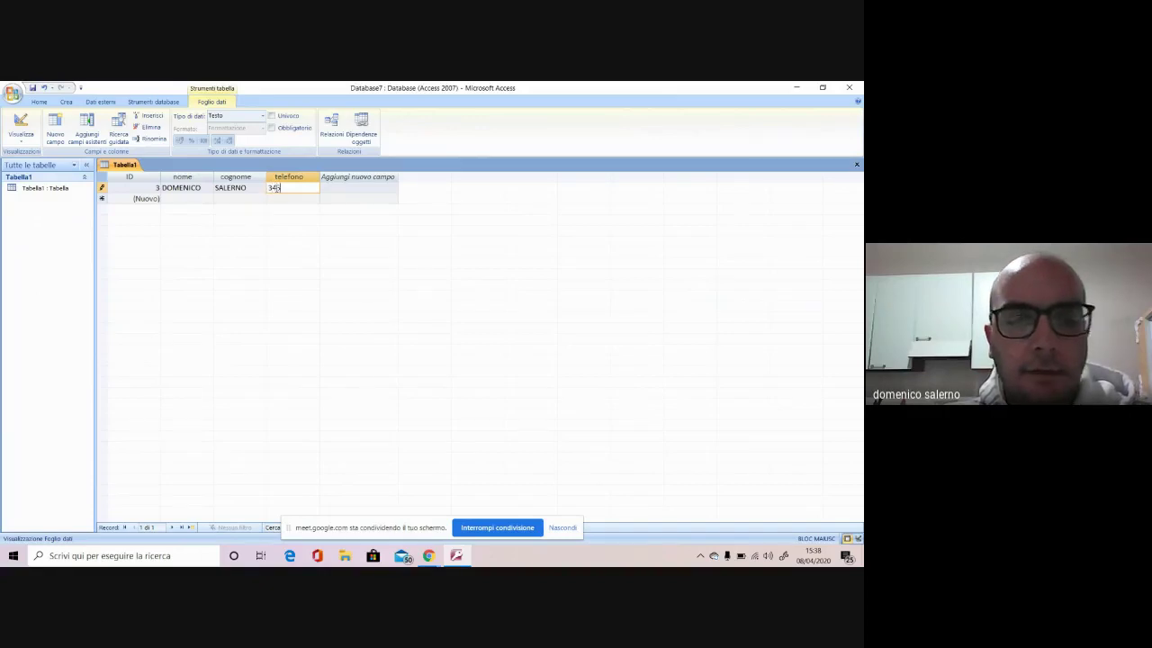
{"action": "type", "text": "6789"}
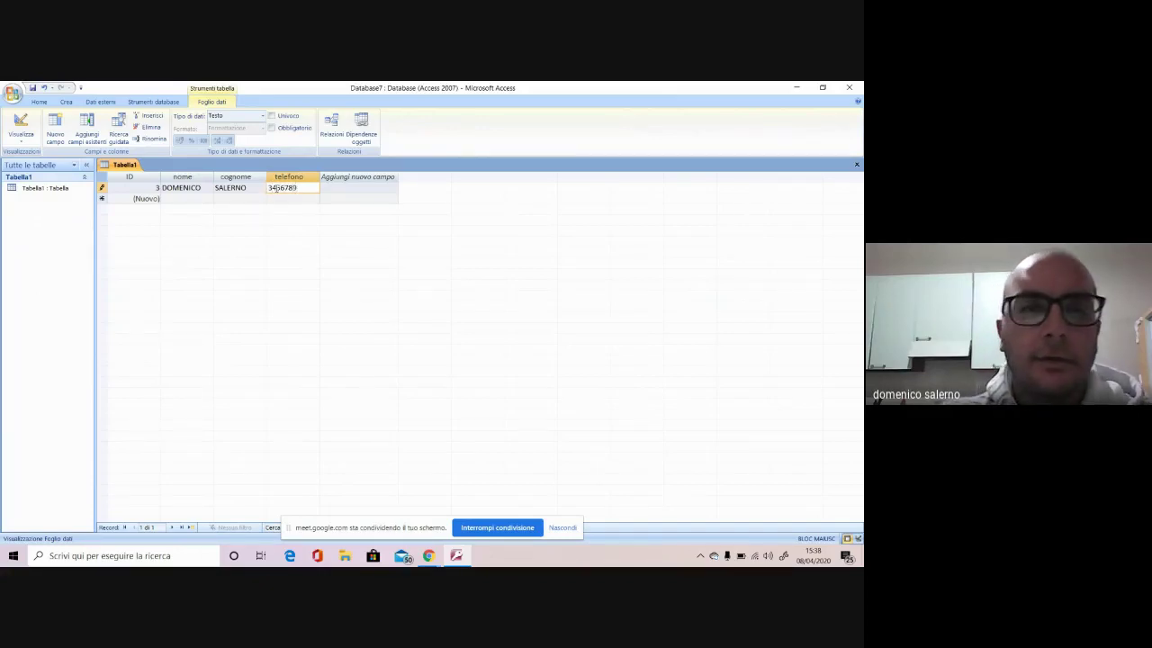
{"action": "left_click", "coordinate": [182, 198]}
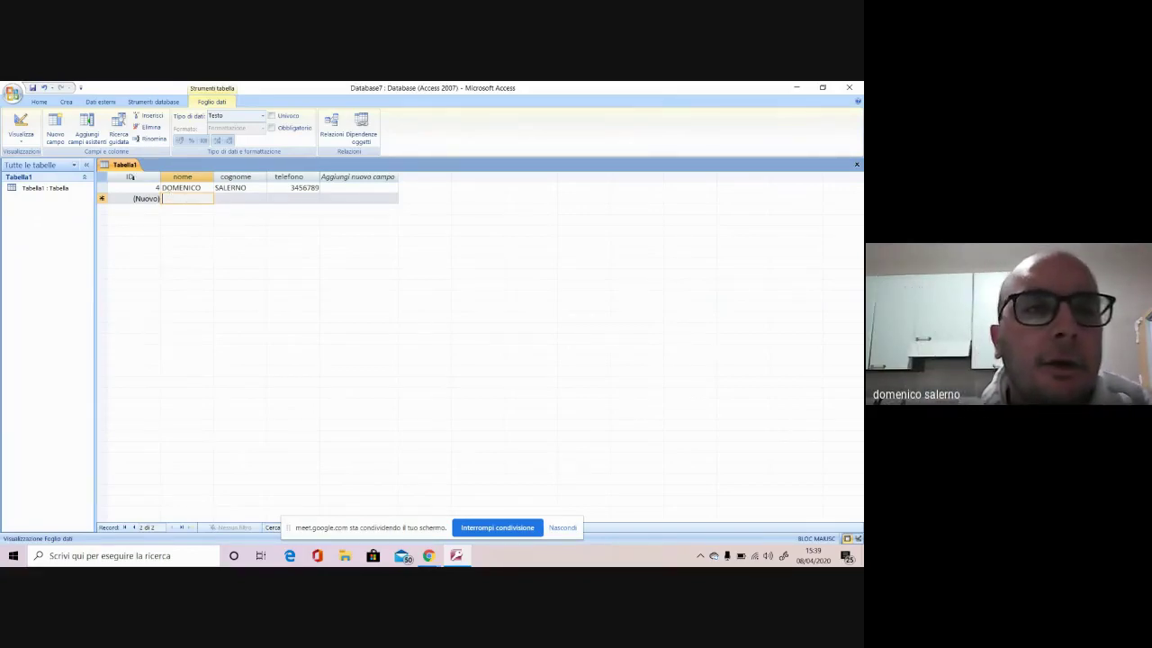
Bring up and dismiss the context menus for the Tabella1 tab and table object
{"action": "right_click", "coordinate": [124, 167]}
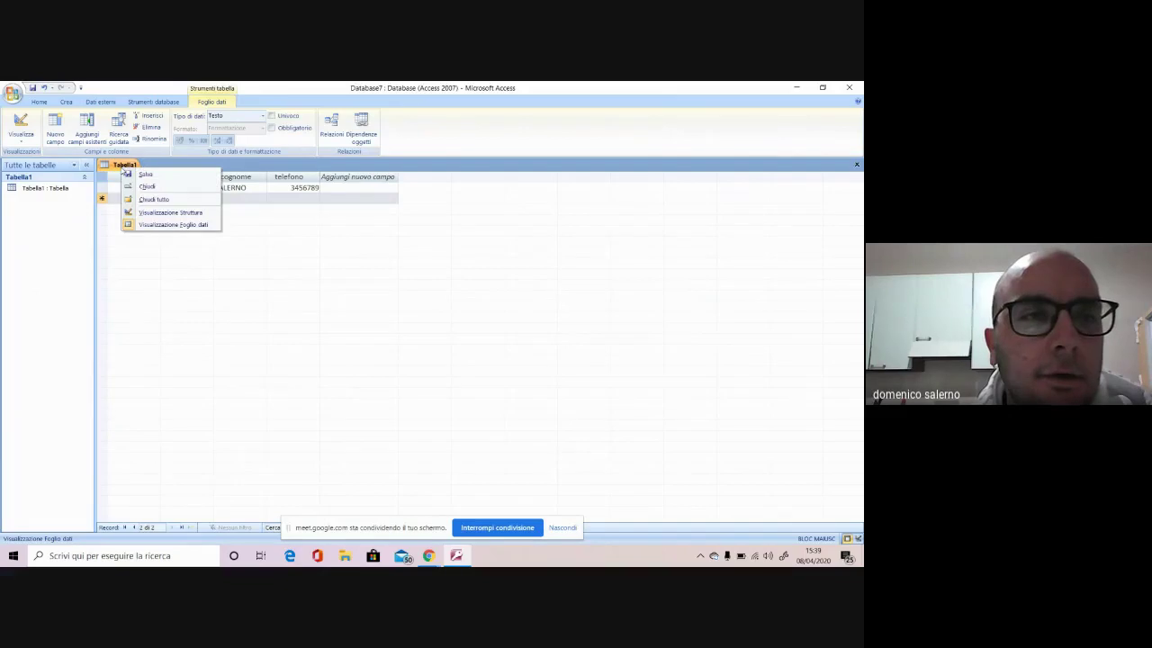
{"action": "left_click", "coordinate": [41, 188]}
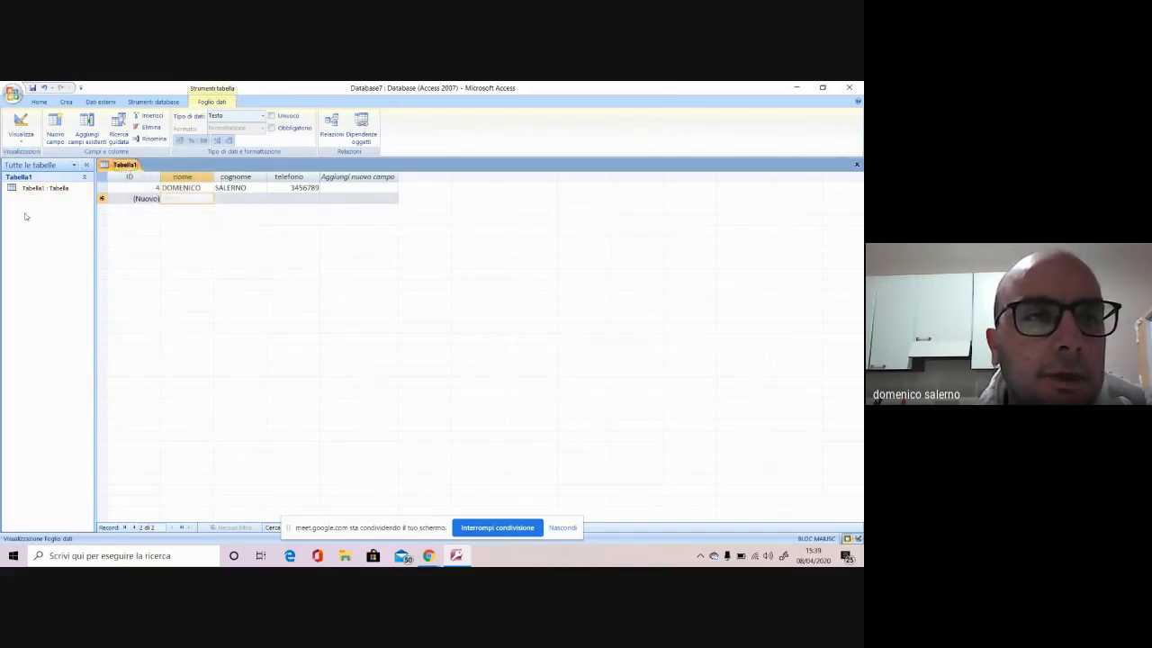
{"action": "left_click", "coordinate": [50, 194]}
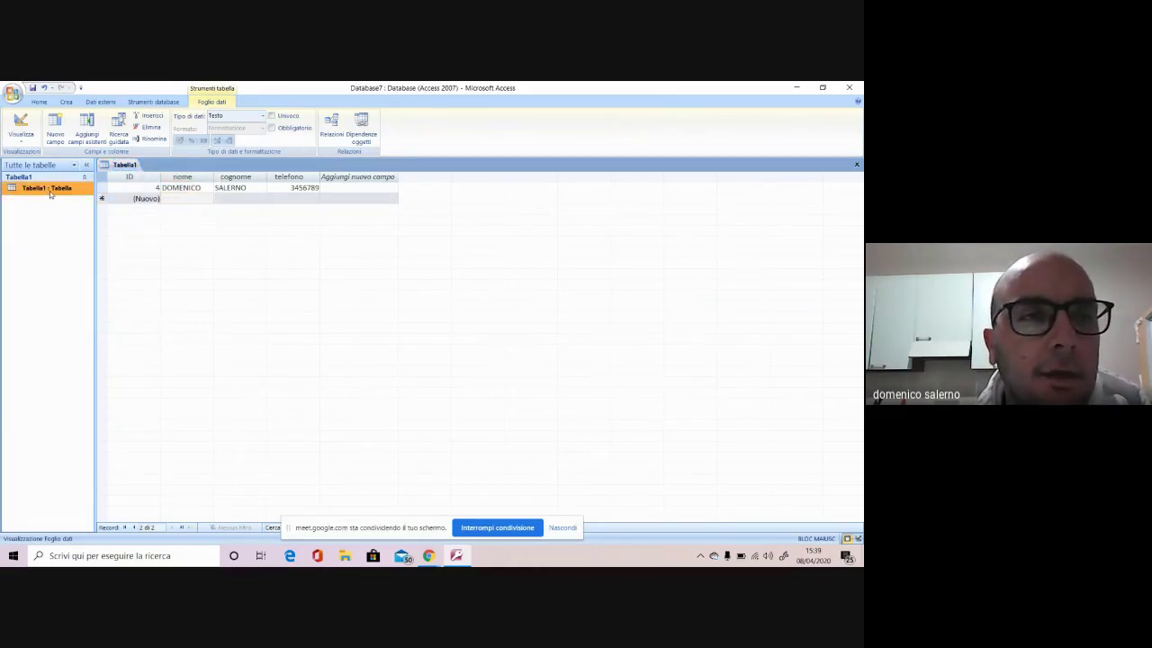
{"action": "right_click", "coordinate": [50, 193]}
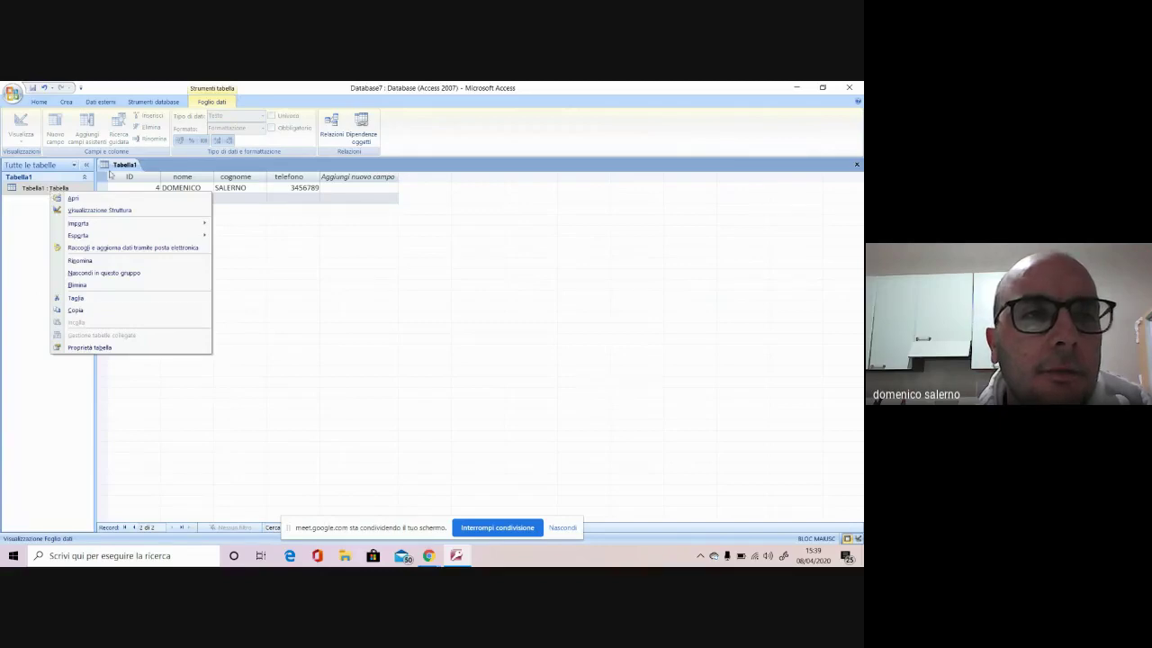
Enter record 5 with a contact's first name, surname and phone number, and save it
{"action": "left_click", "coordinate": [194, 198]}
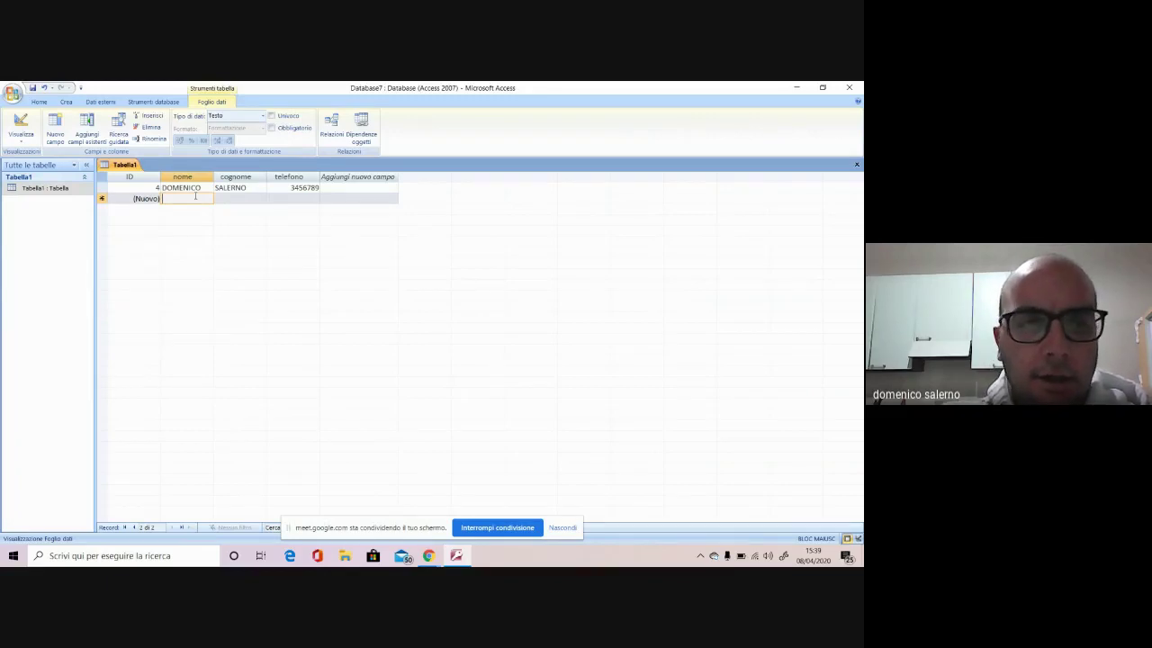
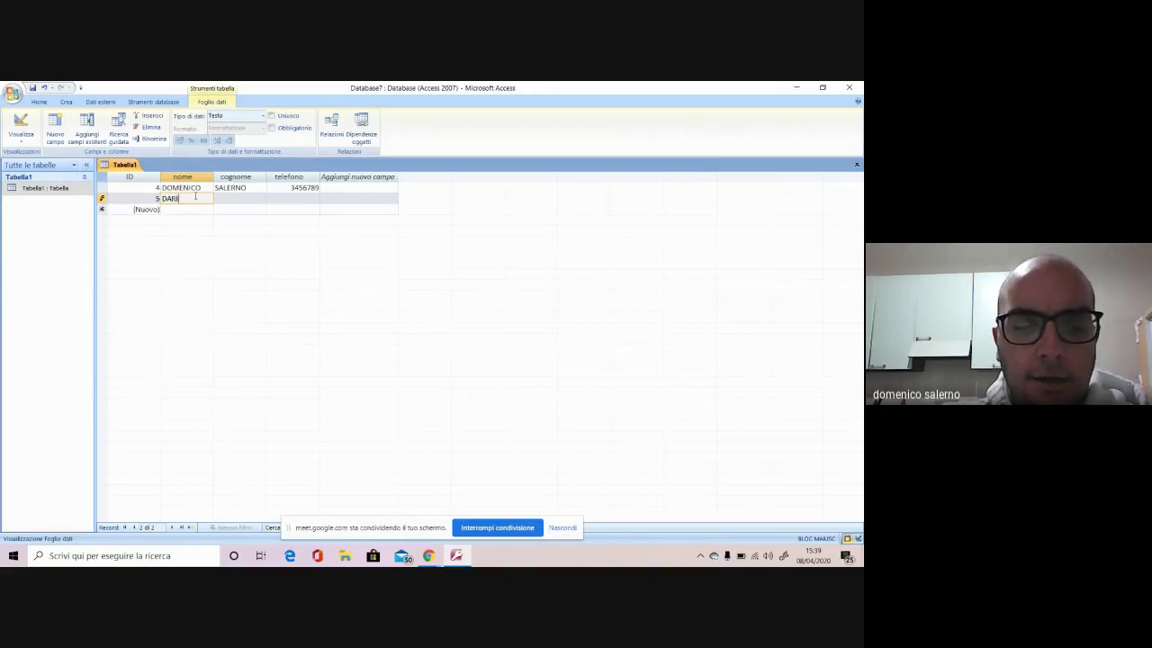
{"action": "left_click", "coordinate": [238, 198]}
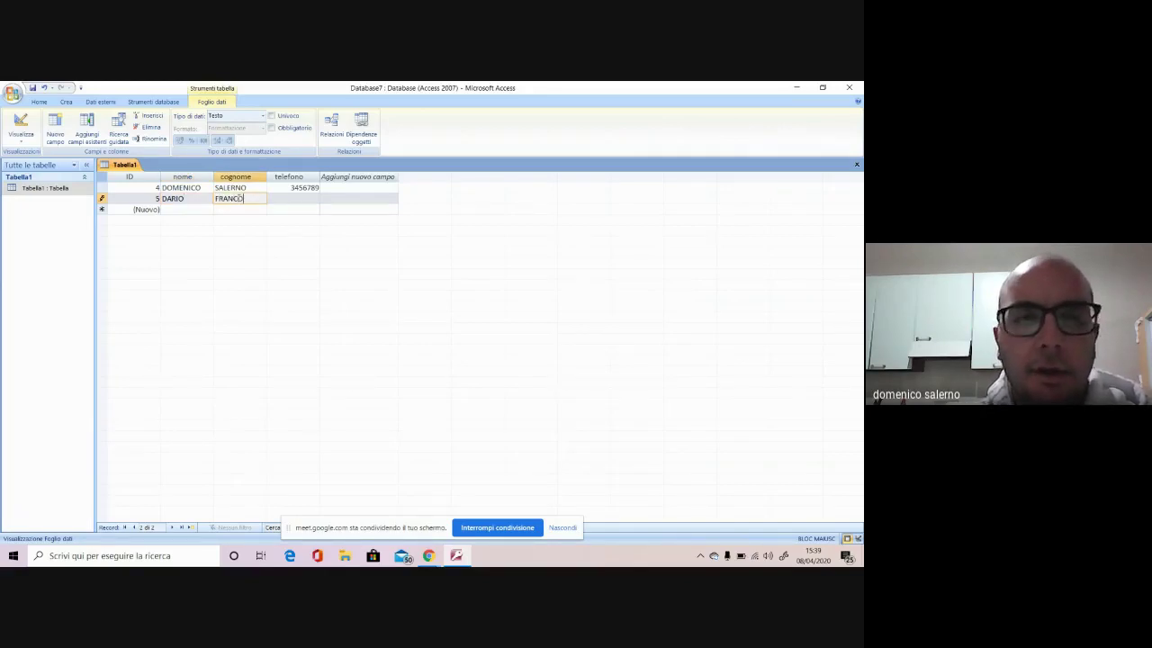
{"action": "left_click", "coordinate": [306, 199]}
{"action": "type", "text": "56789"}
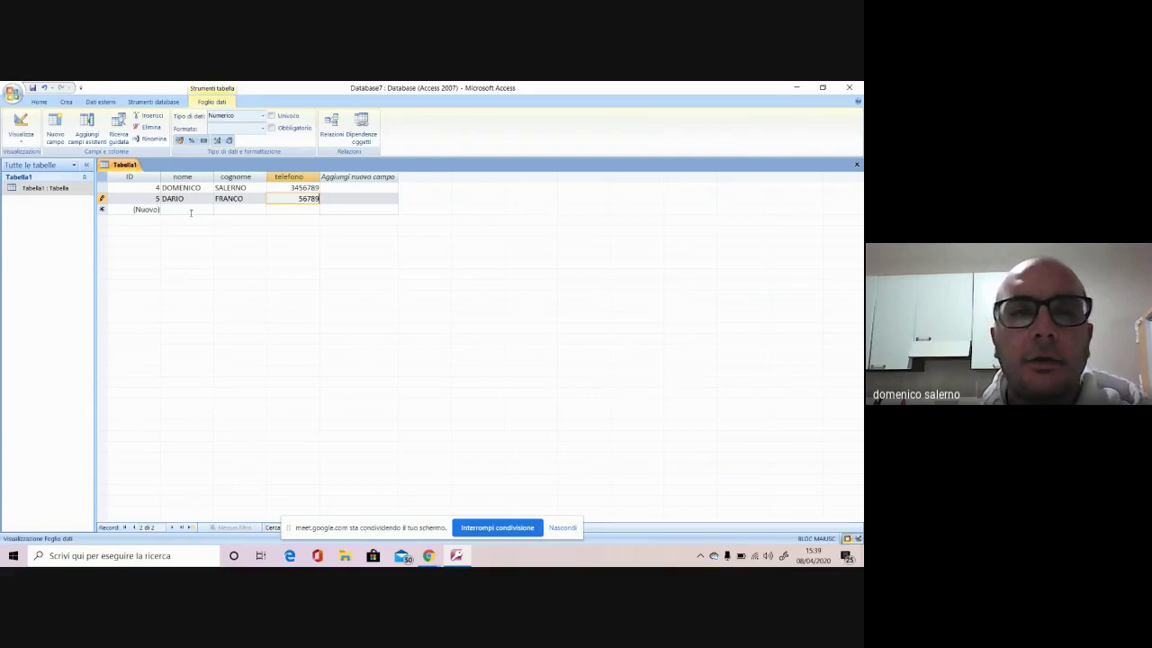
{"action": "left_click", "coordinate": [190, 210]}
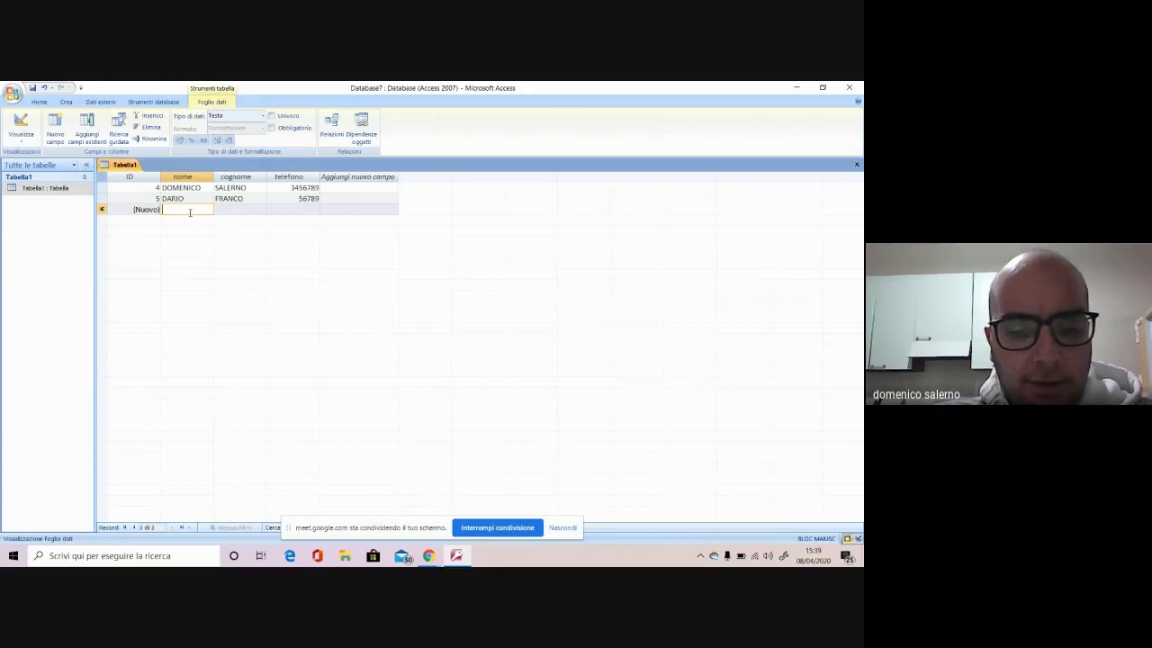
Type record 6's first name, surname and phone number
{"action": "left_click", "coordinate": [240, 208]}
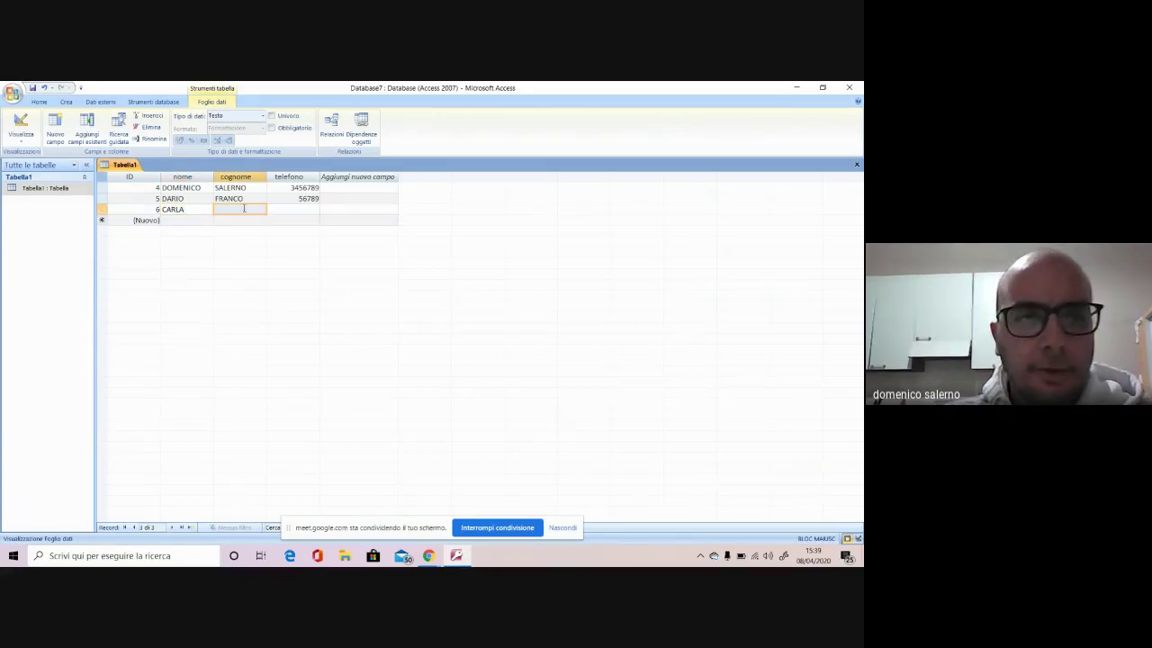
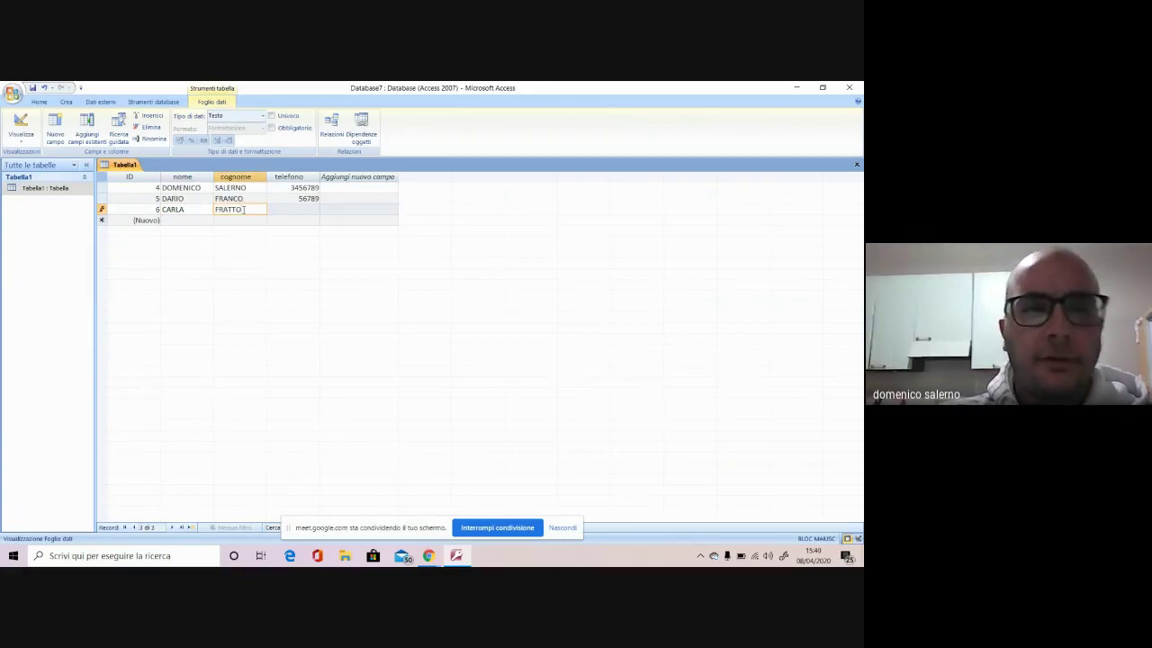
{"action": "left_click", "coordinate": [291, 209]}
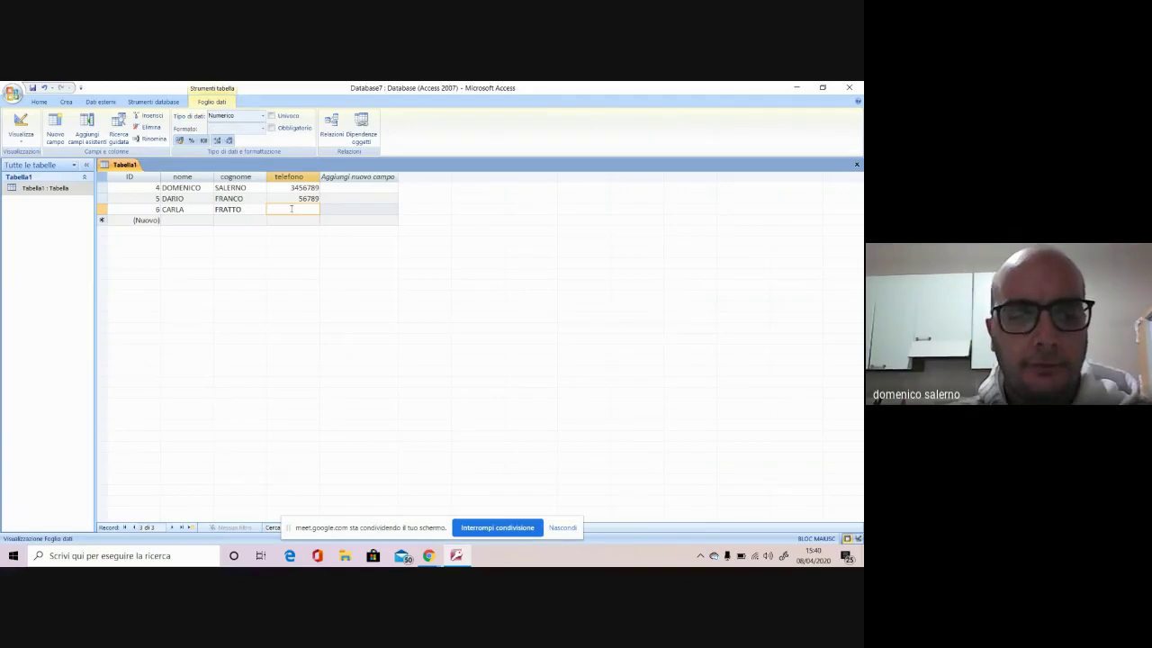
{"action": "type", "text": "456"}
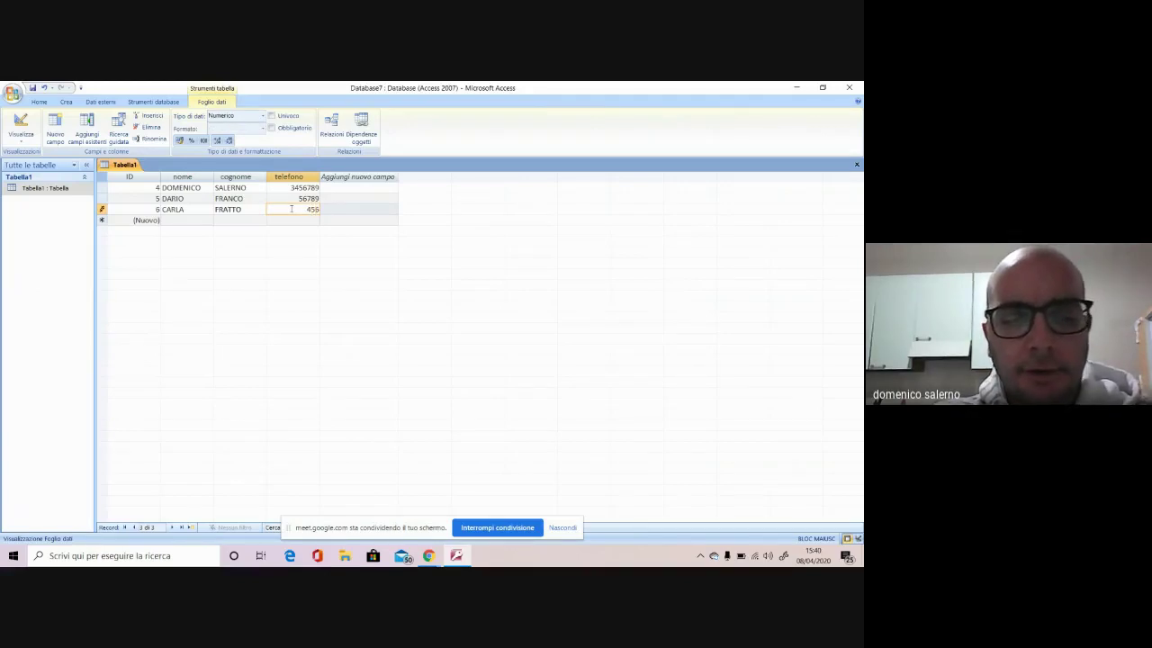
{"action": "type", "text": "7892"}
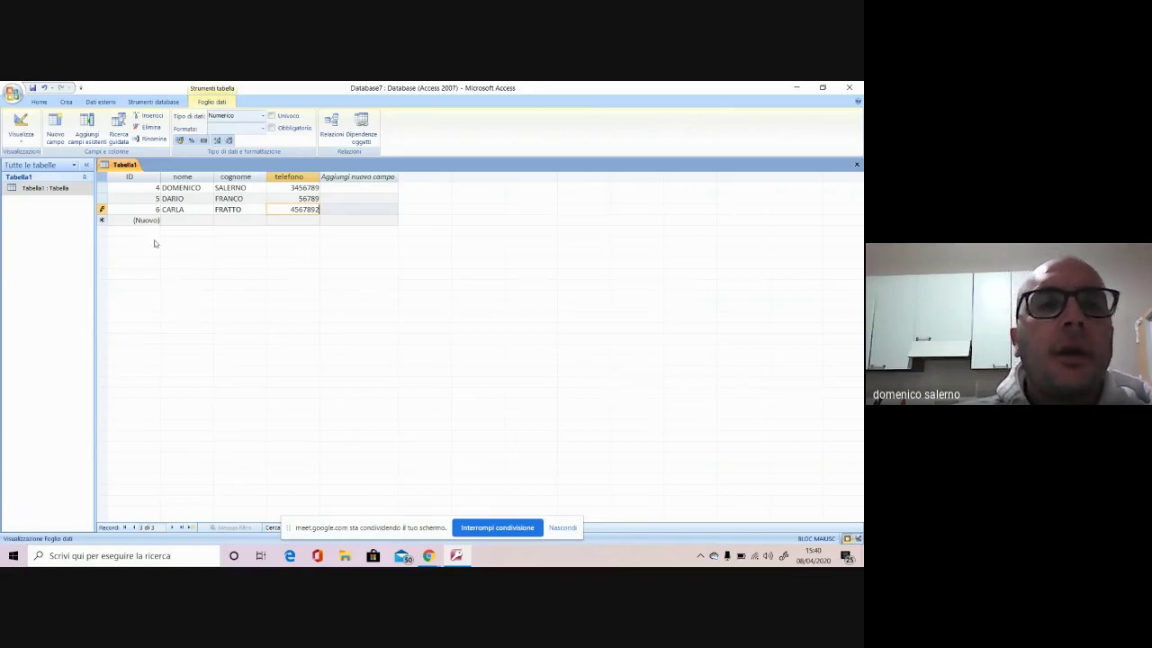
Save Tabella1 under the name AGENDA TELEFONICA, which opens it in design view
{"action": "right_click", "coordinate": [122, 167]}
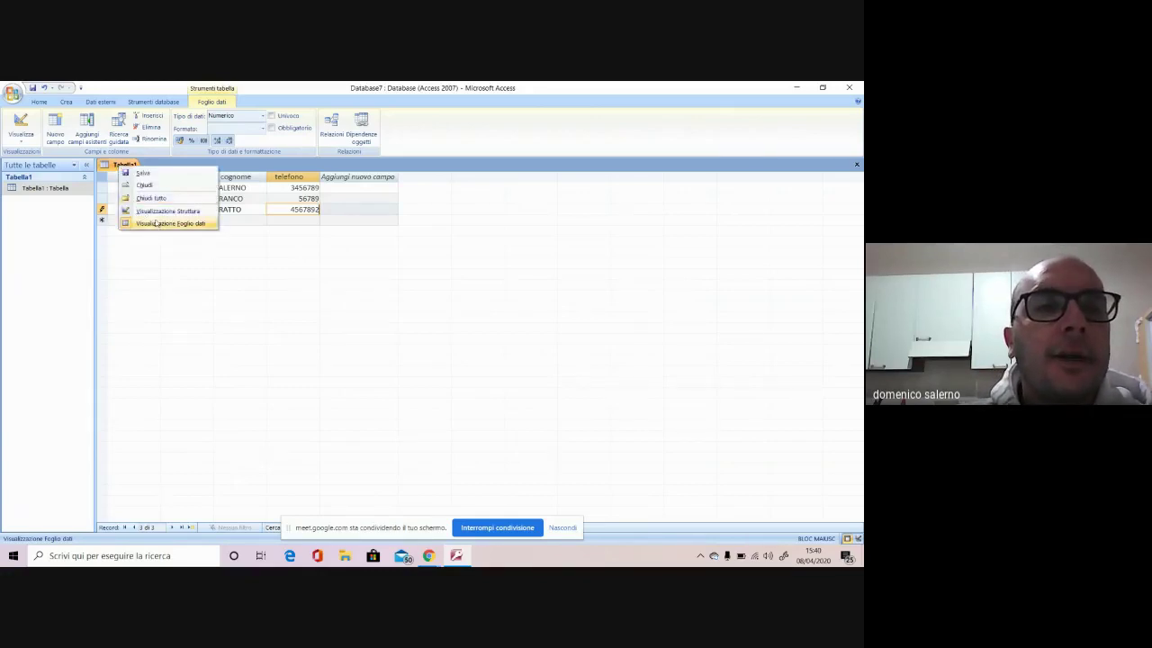
{"action": "left_click", "coordinate": [142, 172]}
{"action": "left_click", "coordinate": [393, 245]}
{"action": "double_click", "coordinate": [392, 245]}
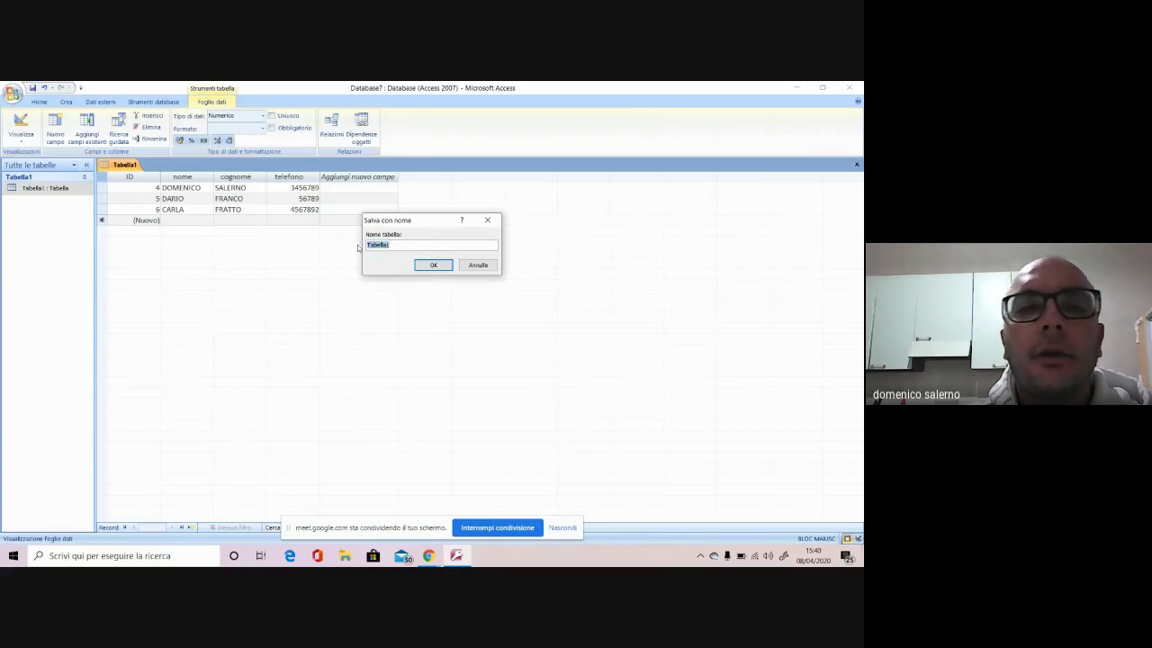
{"action": "type", "text": "AGEND"}
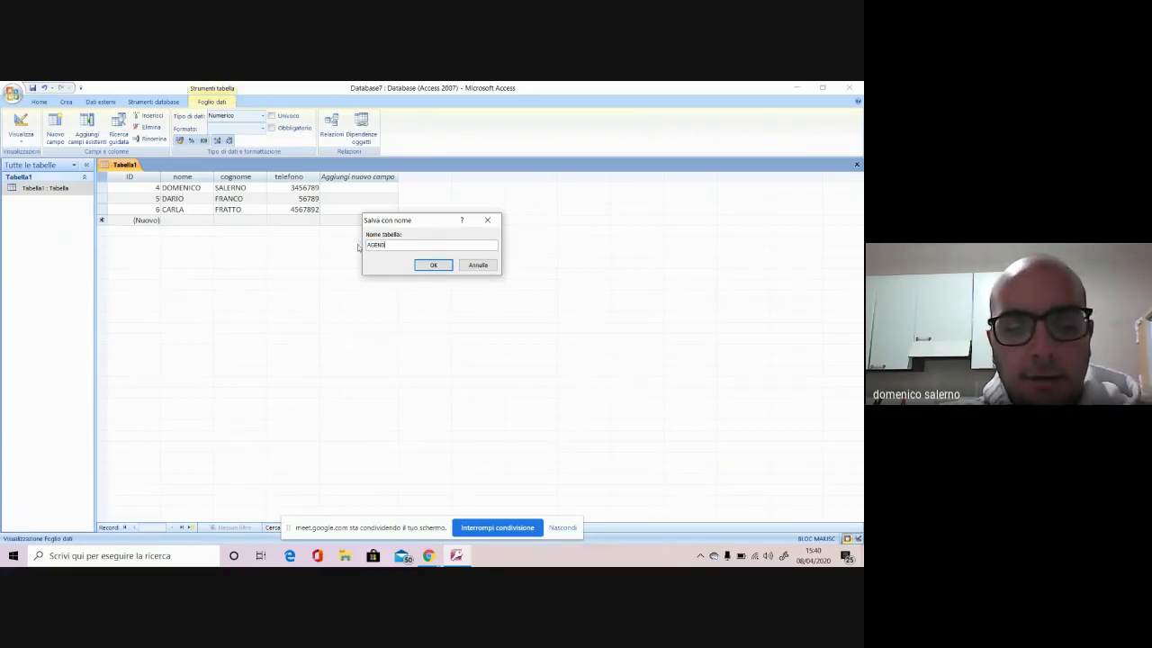
{"action": "type", "text": "A TELEFONICA"}
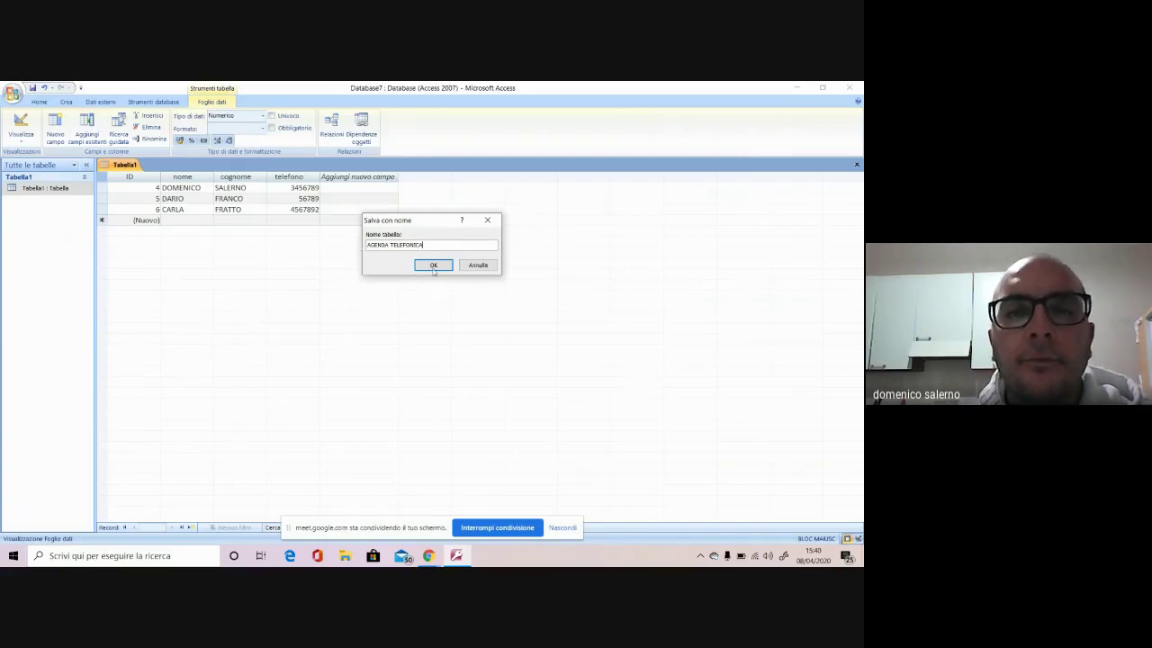
{"action": "left_click", "coordinate": [433, 264]}
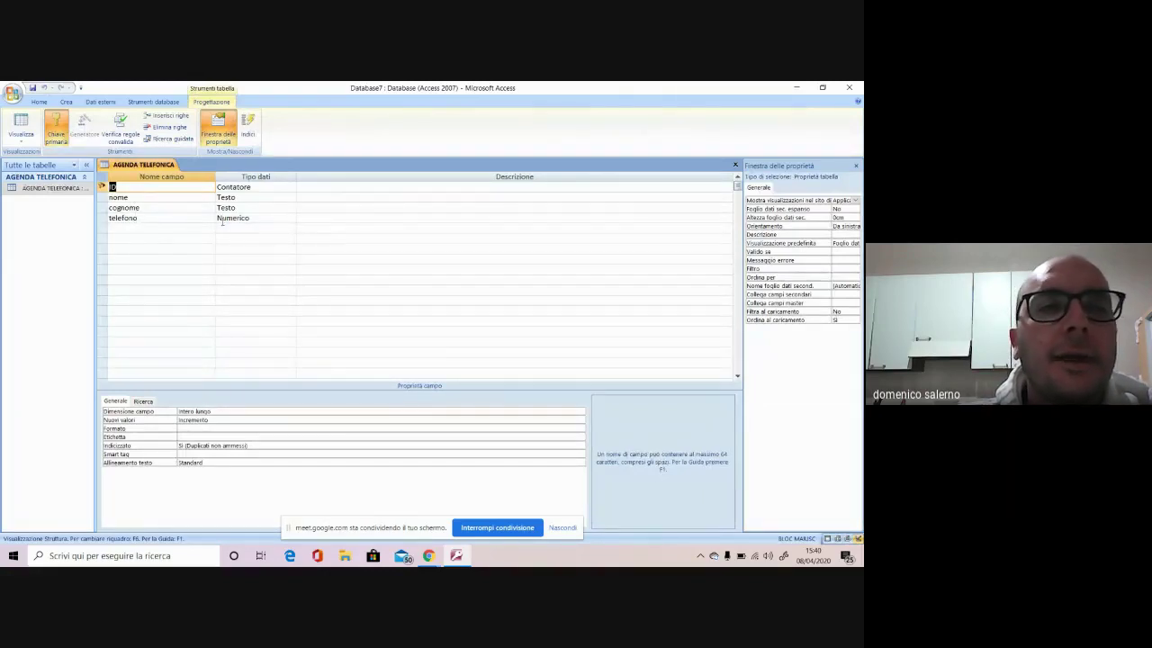
Confirm nome is Testo, then change telefono's data type from Numerico to Testo
{"action": "left_click", "coordinate": [242, 197]}
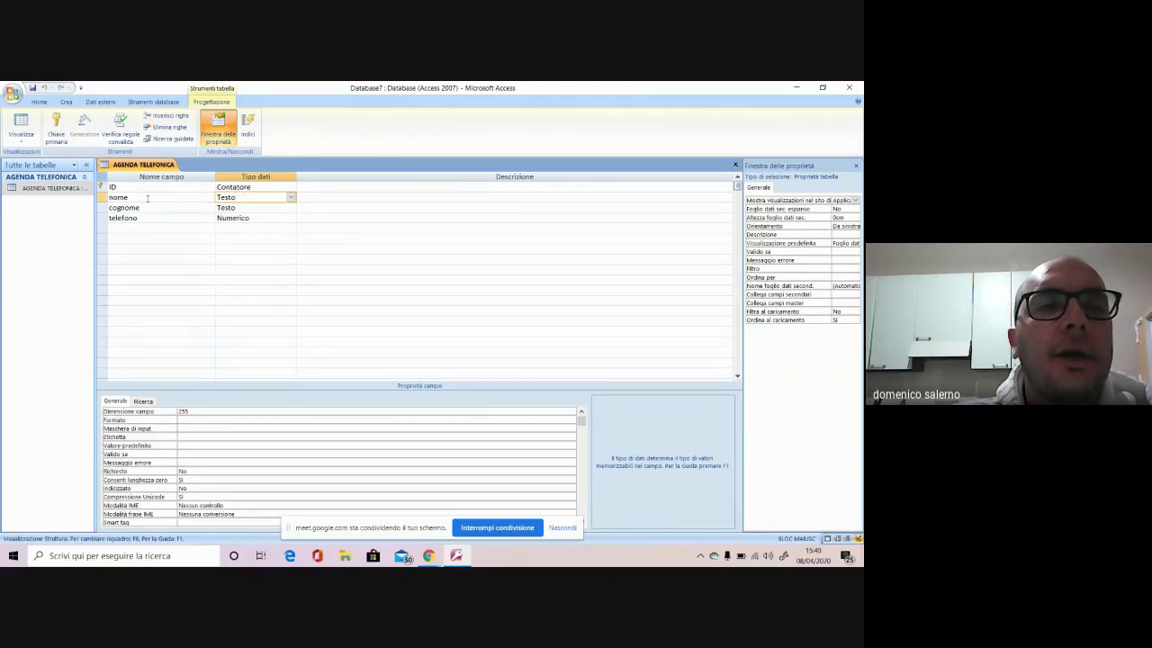
{"action": "left_click", "coordinate": [291, 197]}
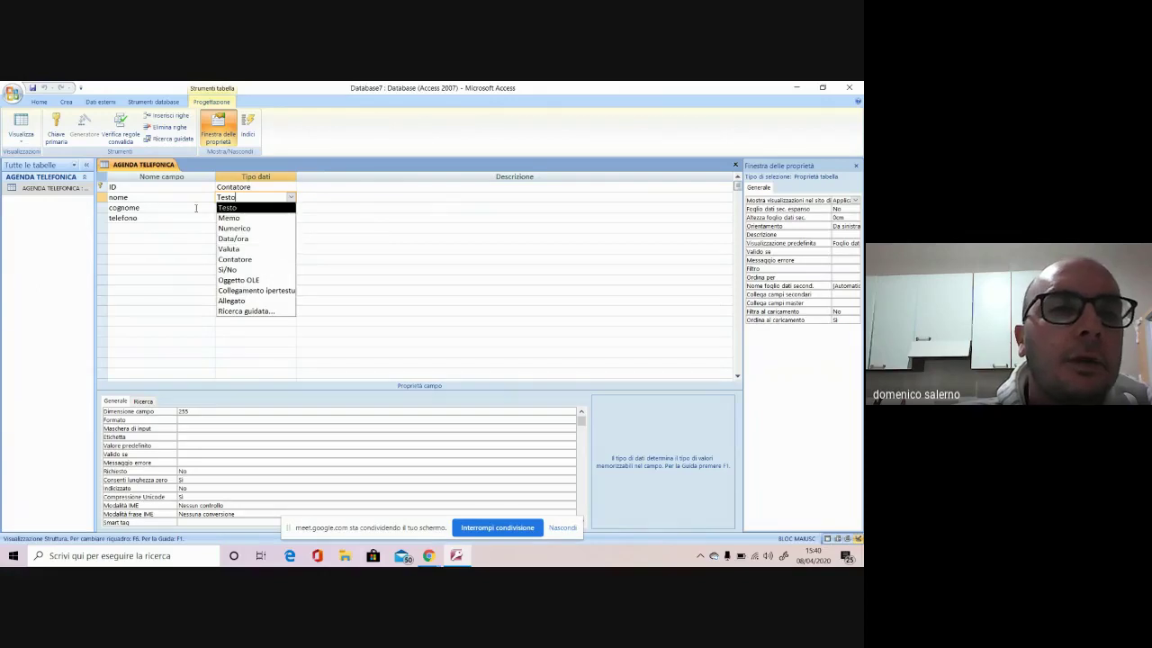
{"action": "left_click", "coordinate": [138, 207]}
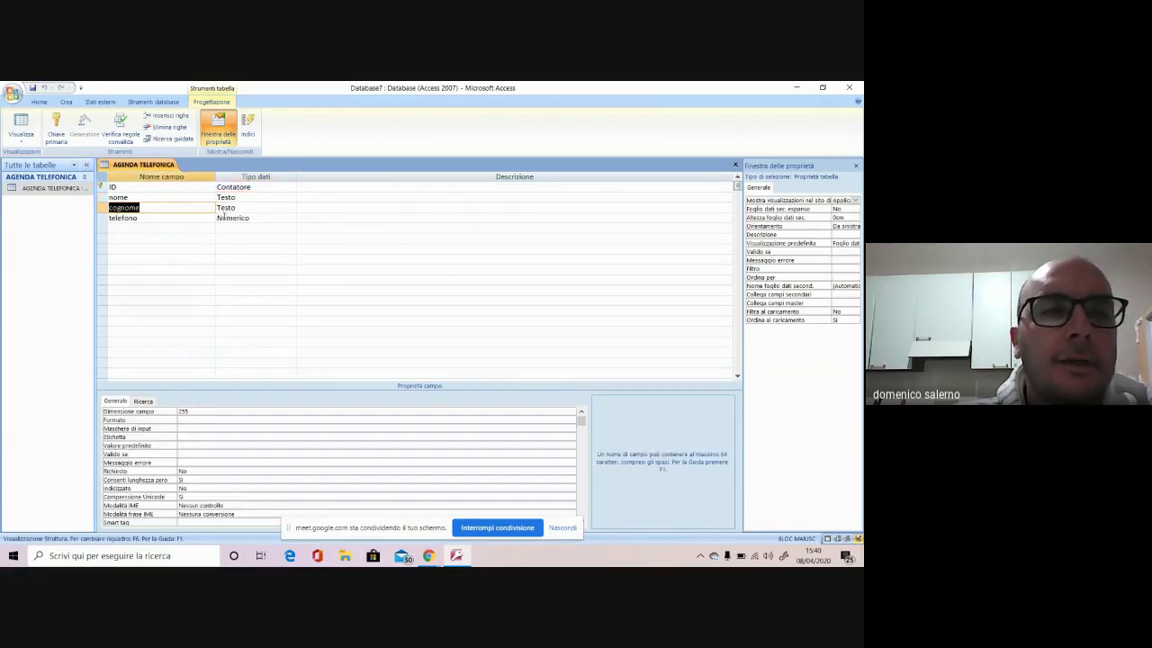
{"action": "left_click", "coordinate": [268, 210]}
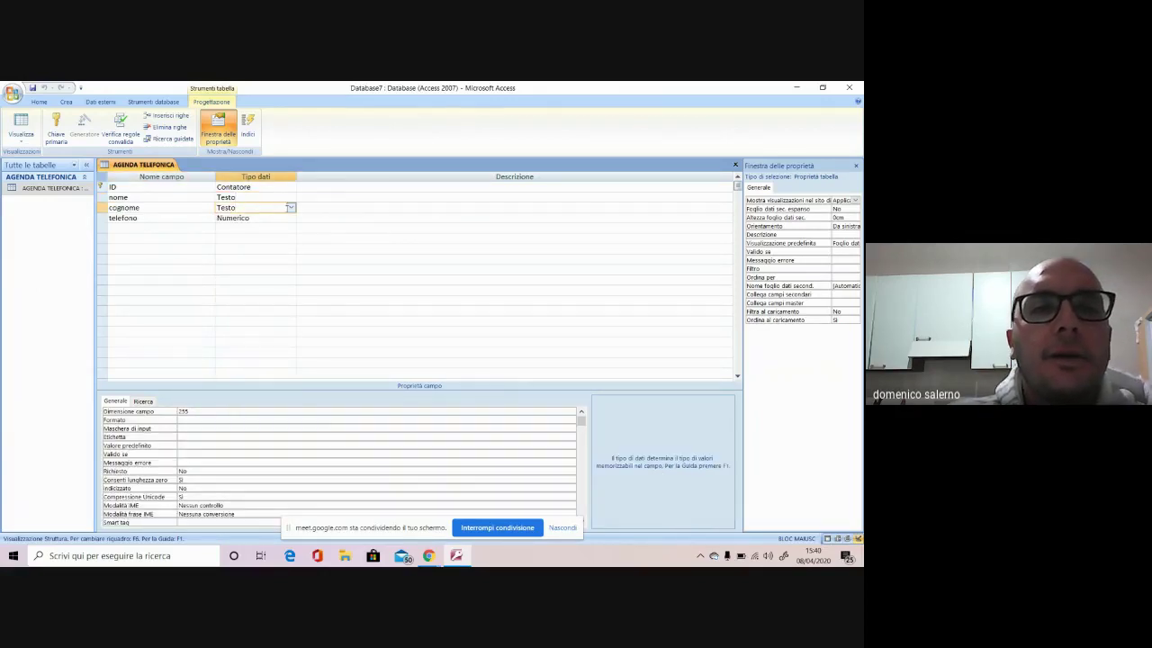
{"action": "left_click", "coordinate": [247, 218]}
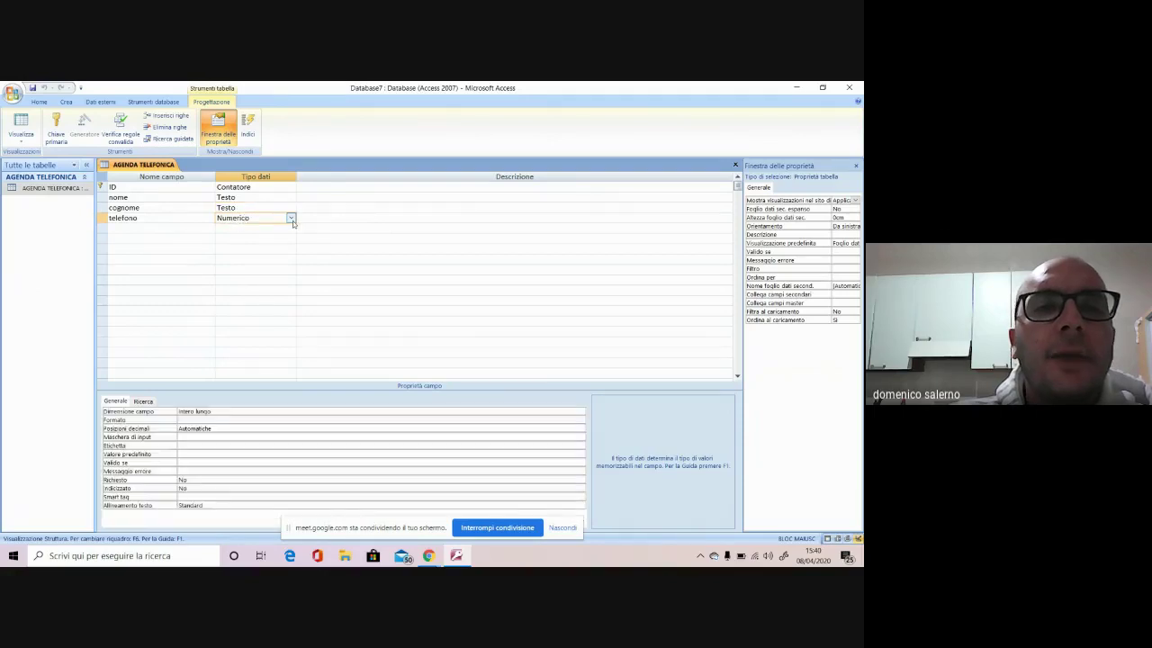
{"action": "left_click", "coordinate": [291, 220]}
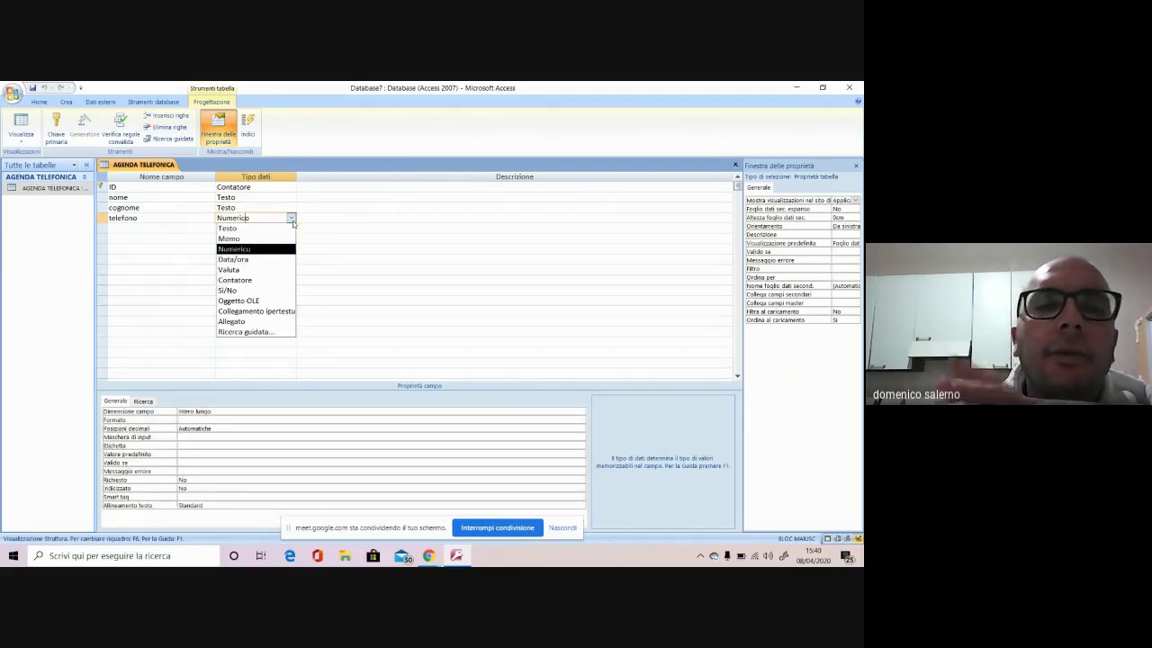
{"action": "left_click", "coordinate": [270, 228]}
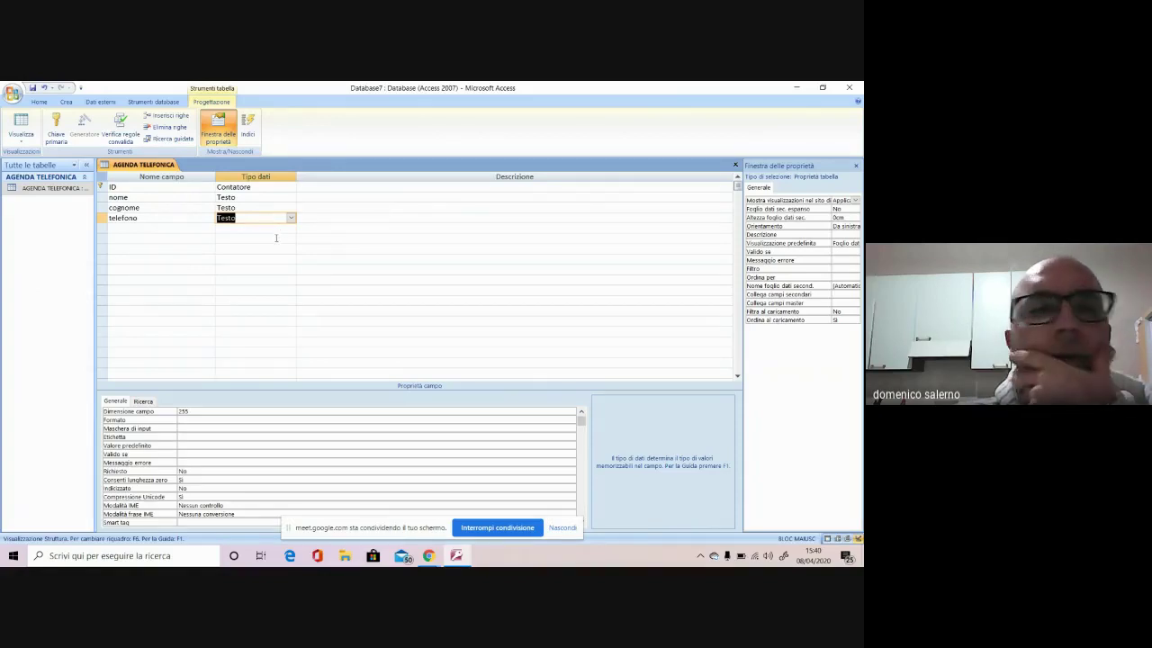
{"action": "left_click", "coordinate": [271, 245]}
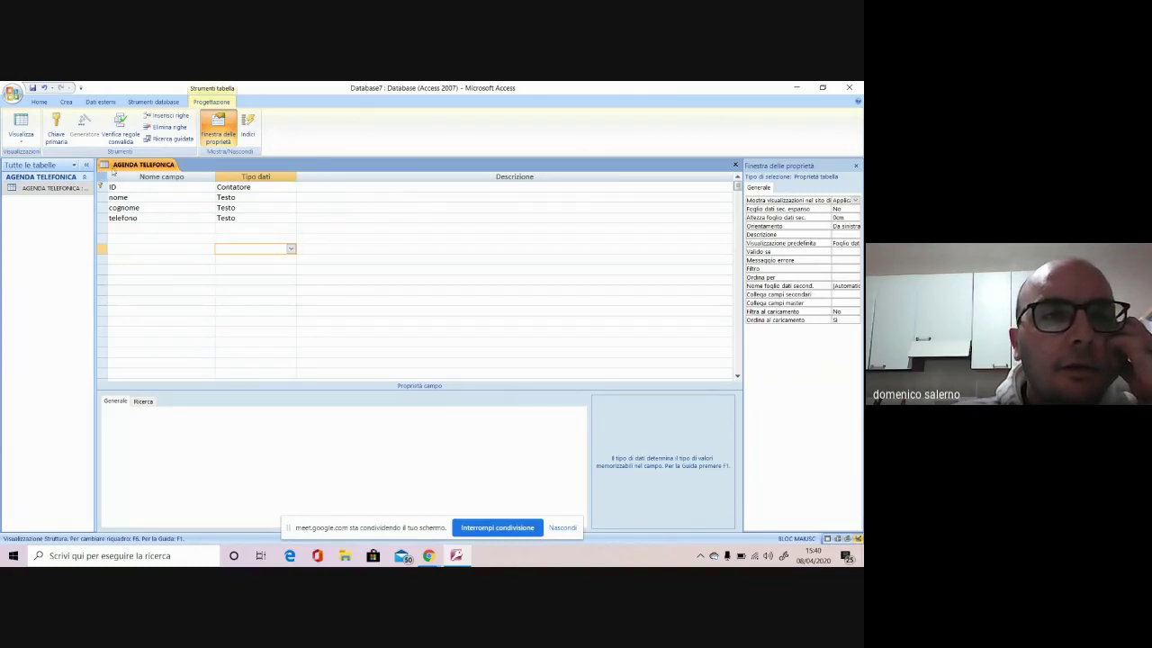
Save the table design changes and dismiss the warning raised by an early split-form attempt
{"action": "right_click", "coordinate": [115, 166]}
{"action": "left_click", "coordinate": [137, 178]}
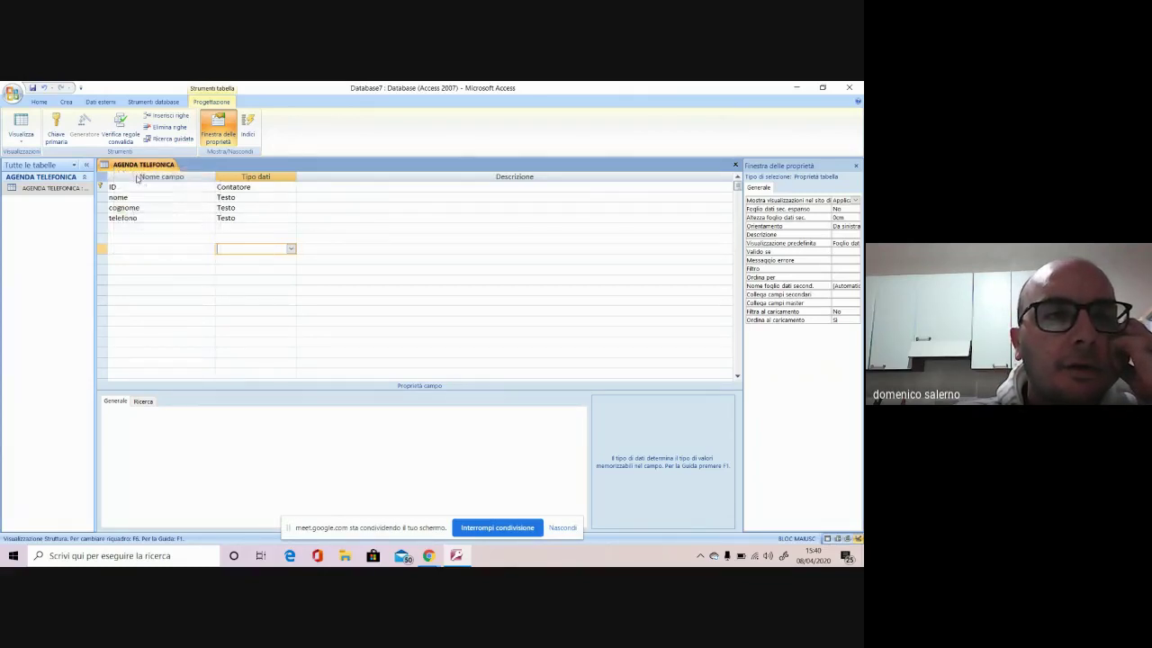
{"action": "left_click", "coordinate": [66, 102]}
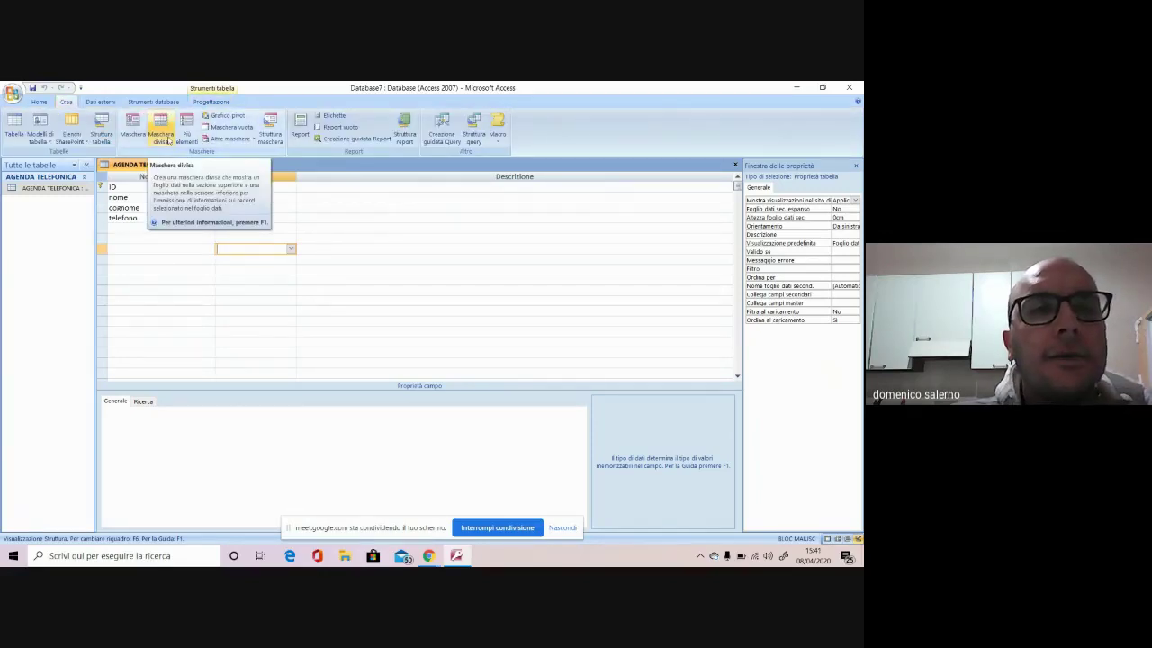
{"action": "left_click", "coordinate": [168, 139]}
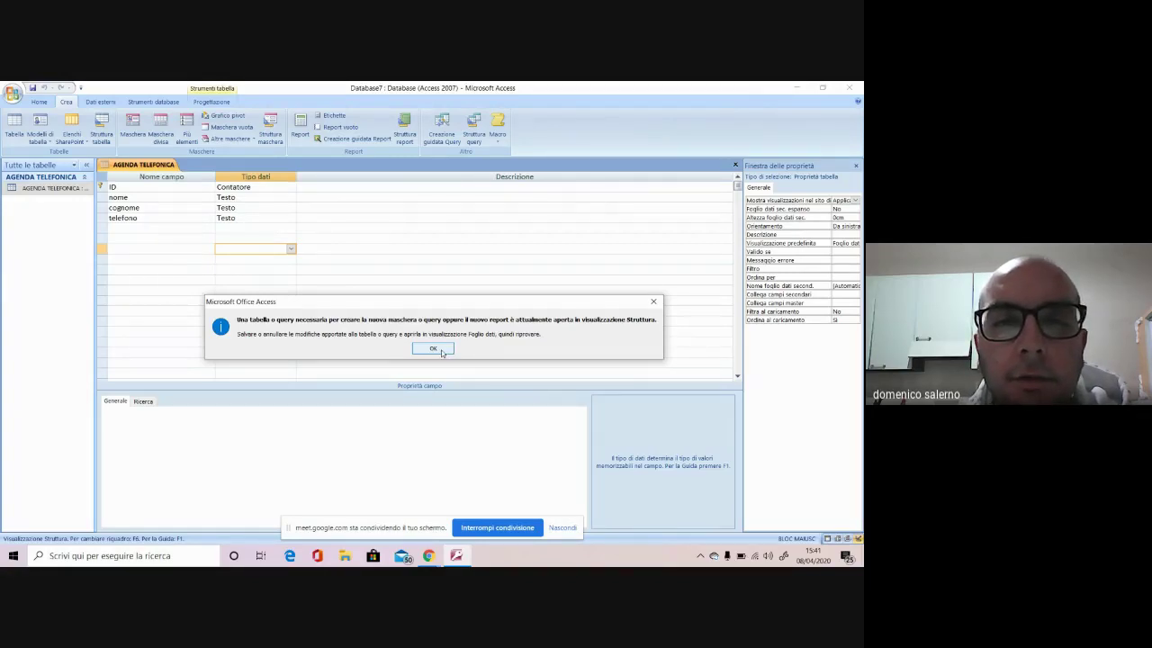
{"action": "left_click", "coordinate": [441, 351]}
Switch AGENDA TELEFONICA to datasheet view and create a split form from it
{"action": "right_click", "coordinate": [116, 166]}
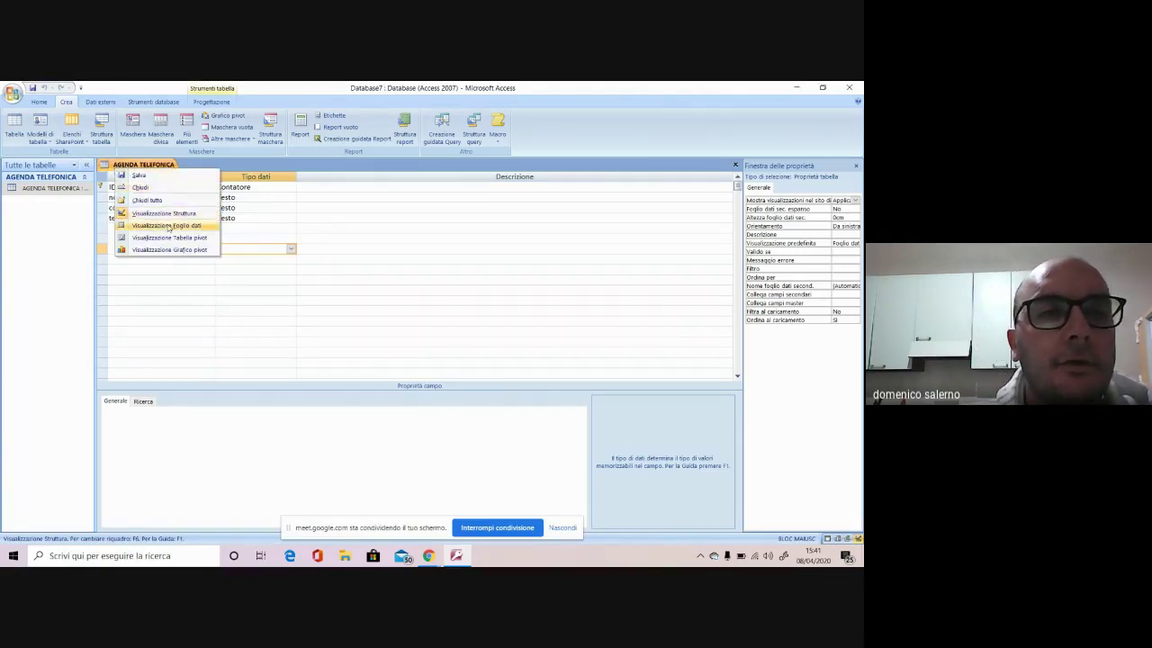
{"action": "left_click", "coordinate": [168, 226]}
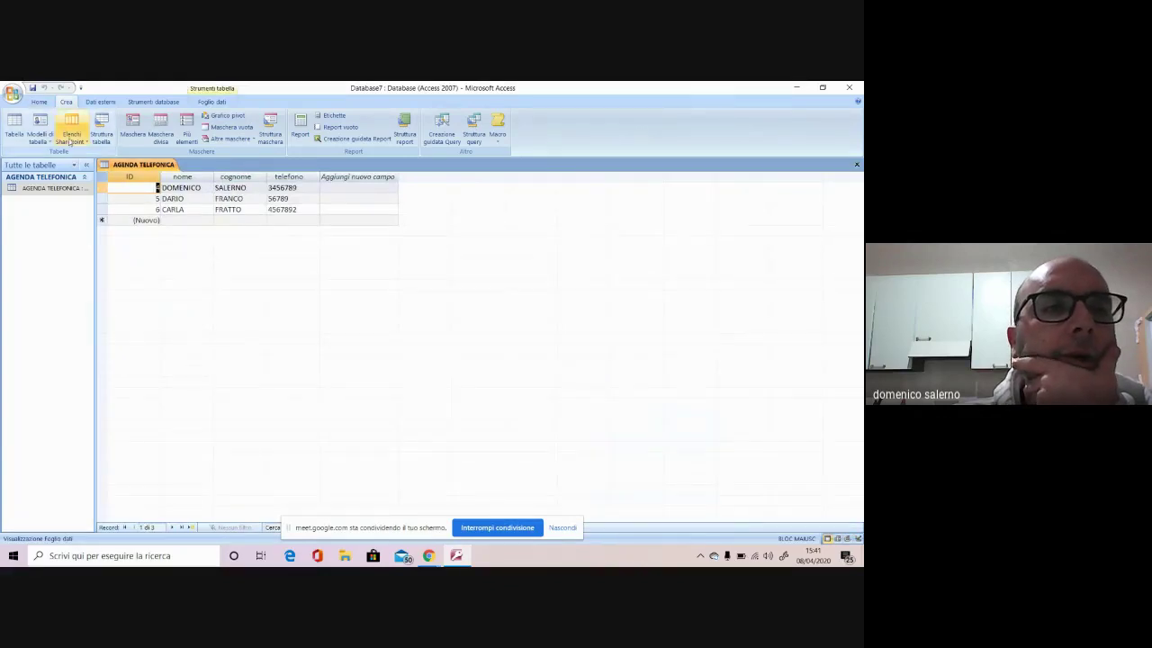
{"action": "left_click", "coordinate": [161, 128]}
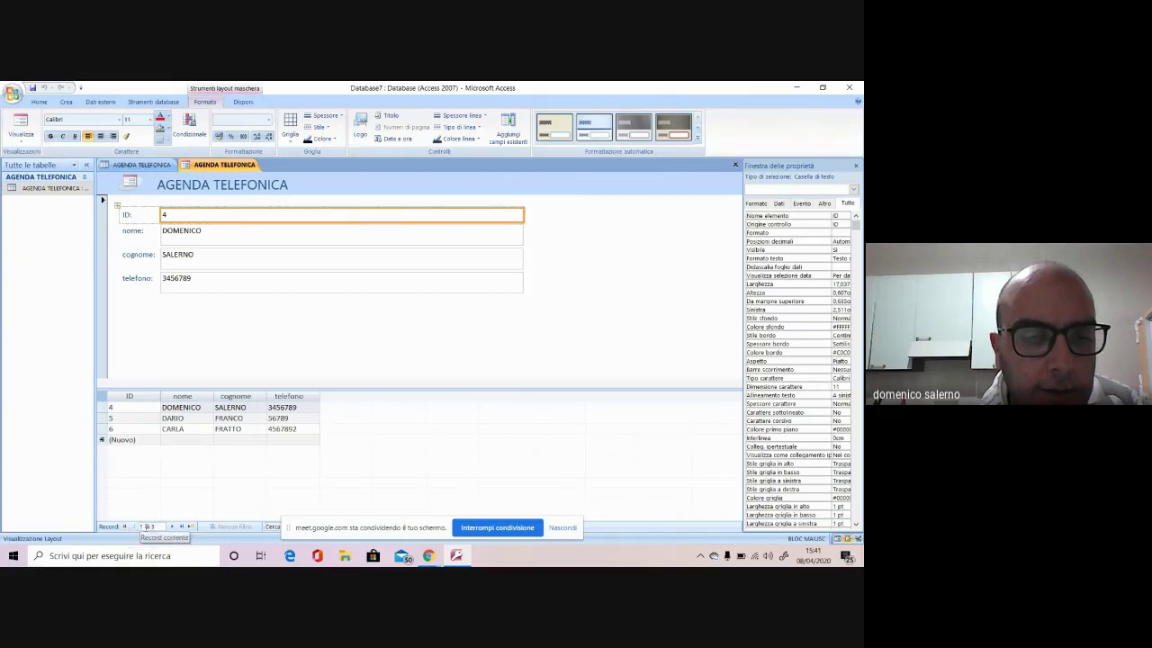
Step through the split form's three records to a blank new record, then open the form tab's menu
{"action": "left_click", "coordinate": [172, 526]}
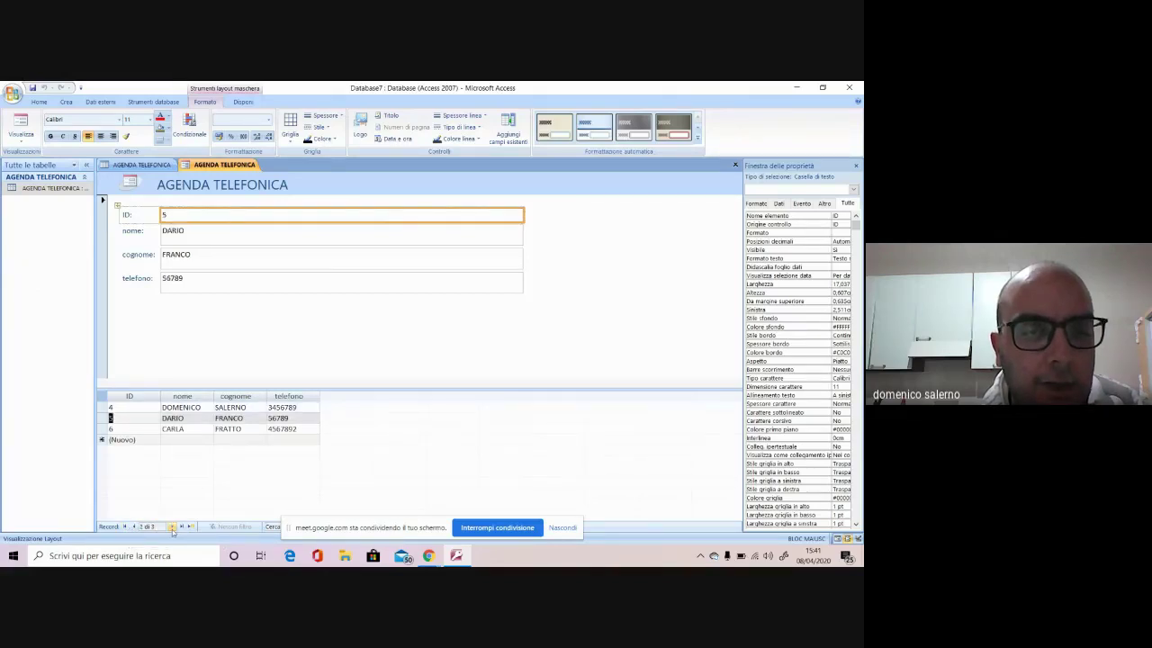
{"action": "left_click", "coordinate": [172, 527]}
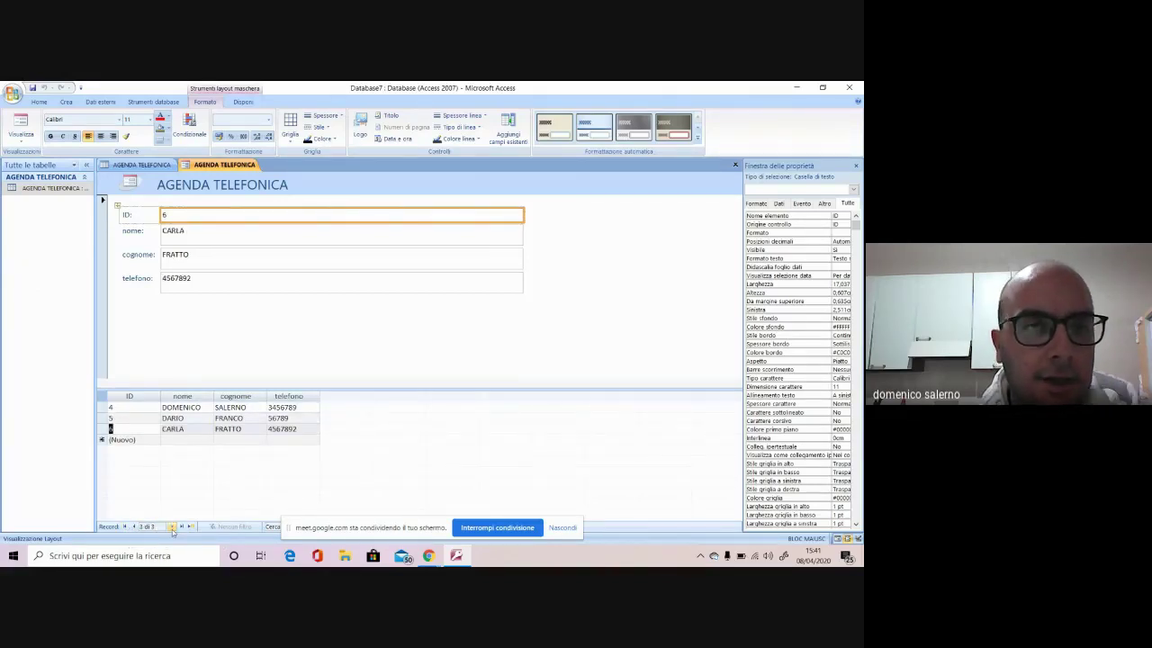
{"action": "left_click", "coordinate": [172, 527]}
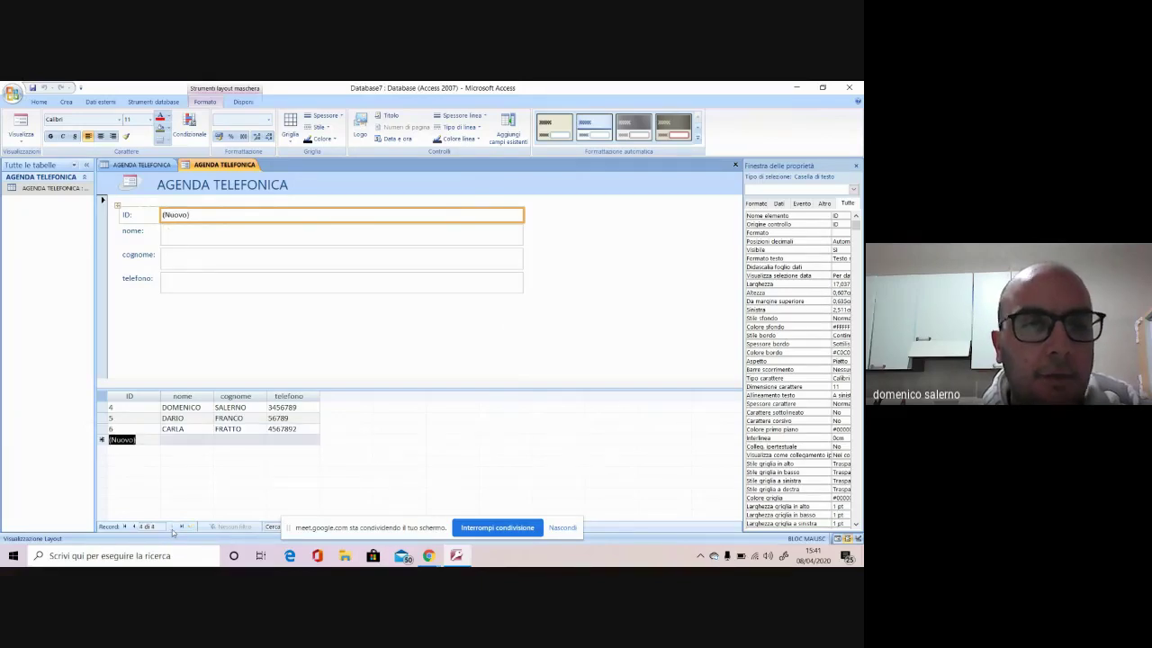
{"action": "left_click", "coordinate": [194, 236]}
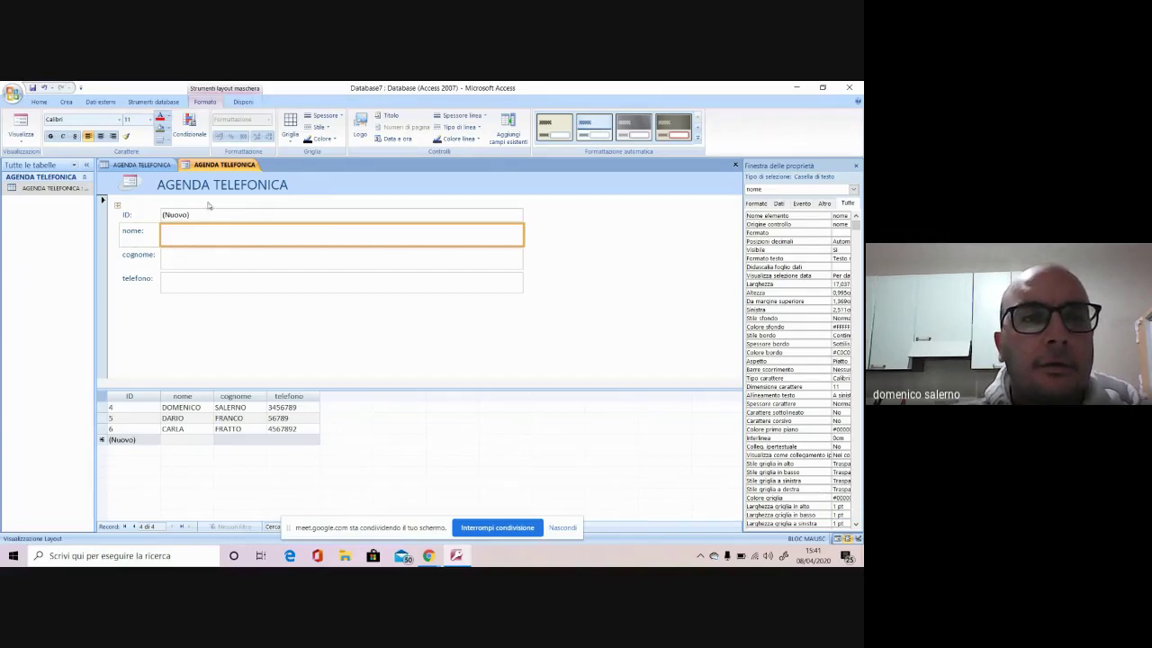
{"action": "right_click", "coordinate": [217, 169]}
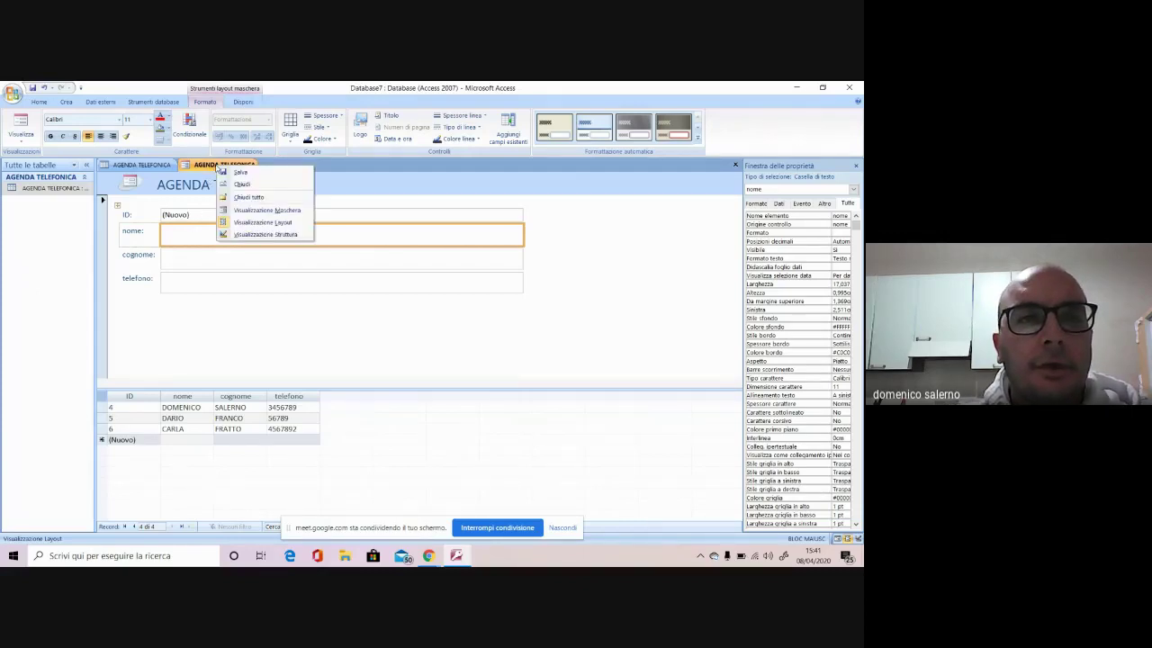
Switch to form view and enter record 7's first name, surname and phone number
{"action": "left_click", "coordinate": [271, 212]}
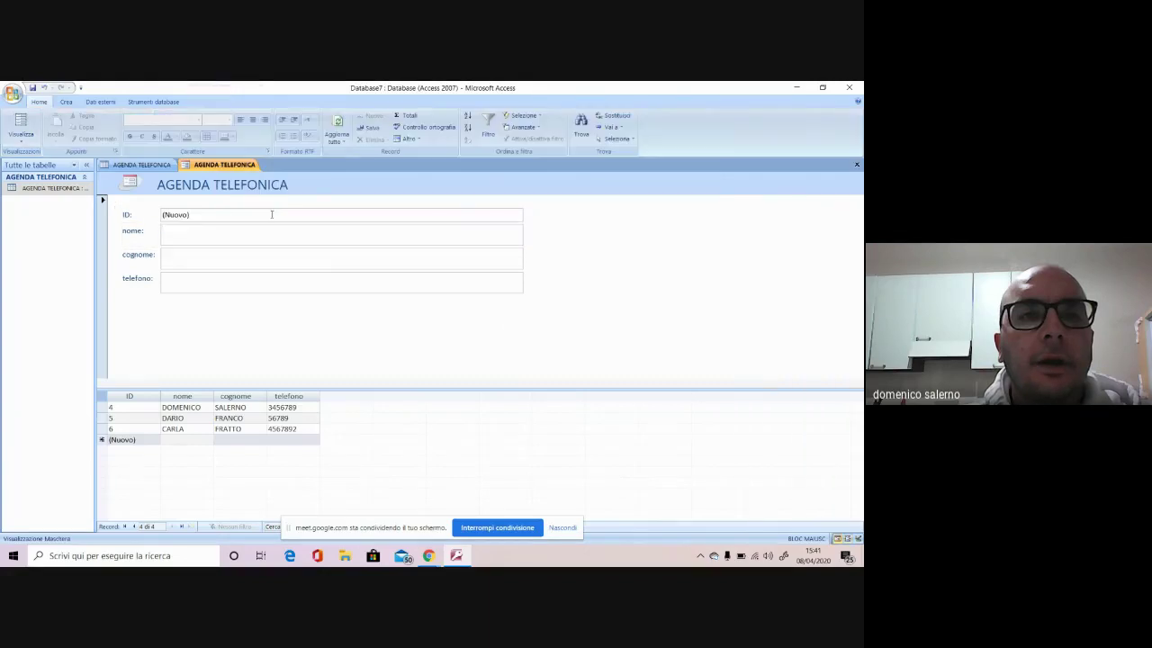
{"action": "left_click", "coordinate": [223, 233]}
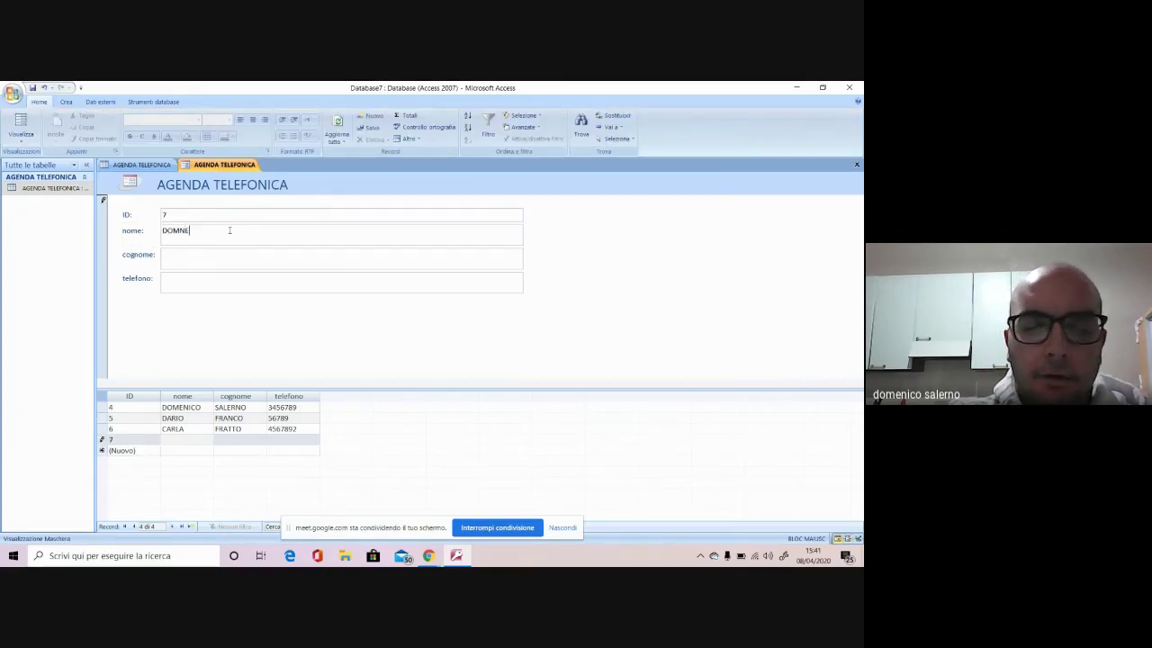
{"action": "left_click", "coordinate": [219, 251]}
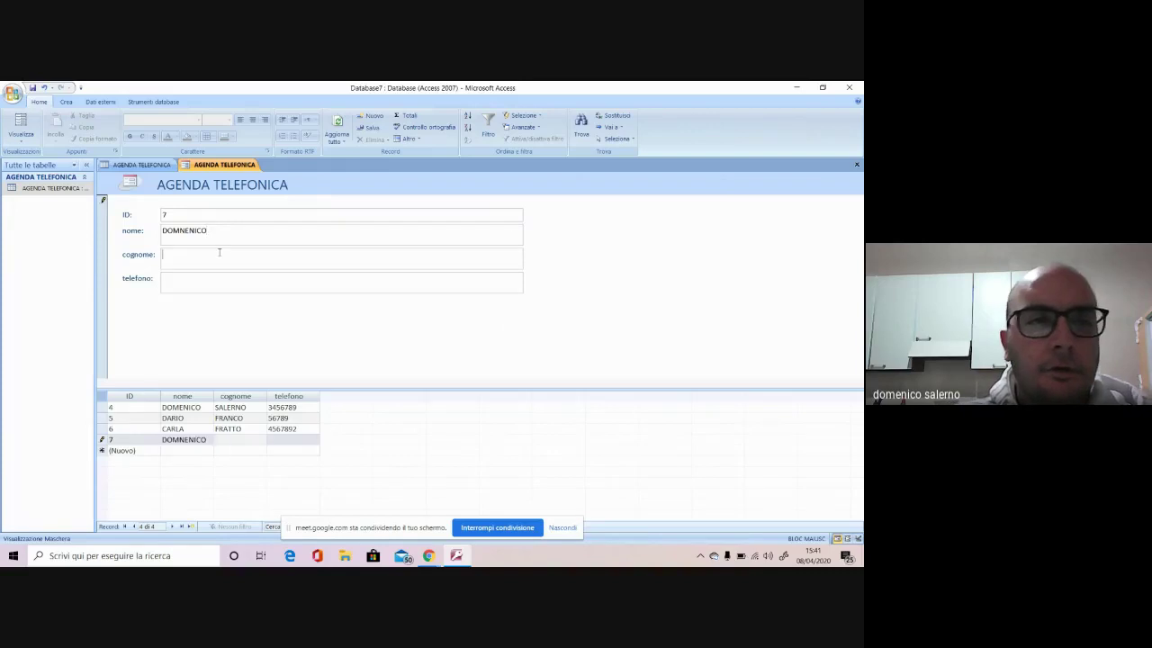
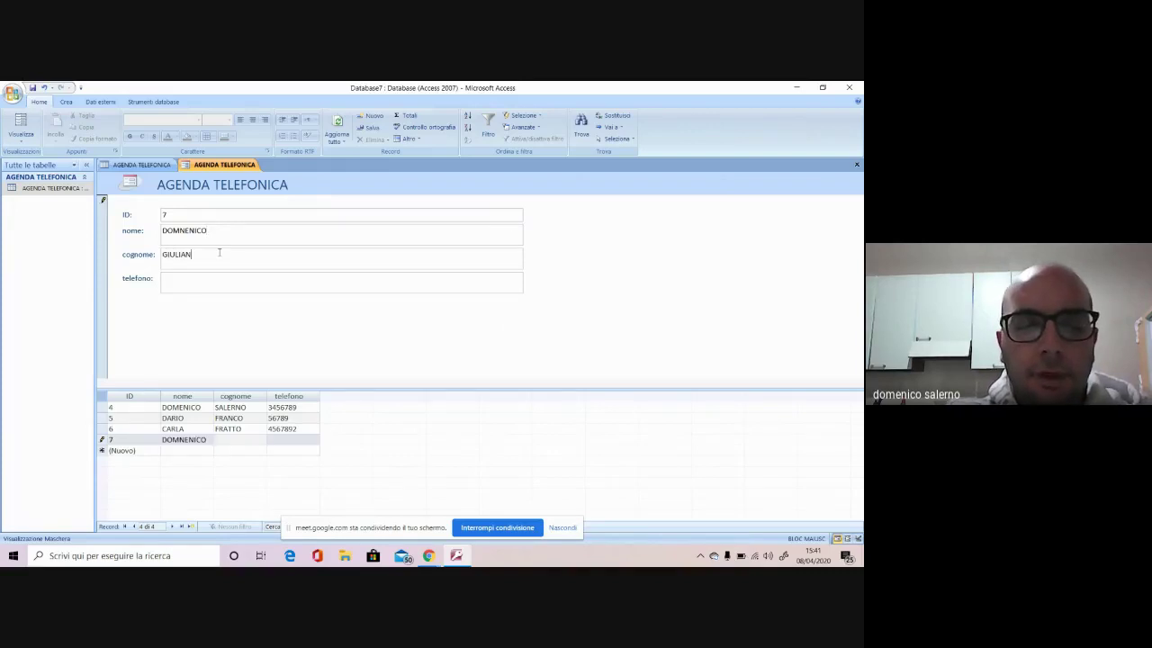
{"action": "left_click", "coordinate": [230, 280]}
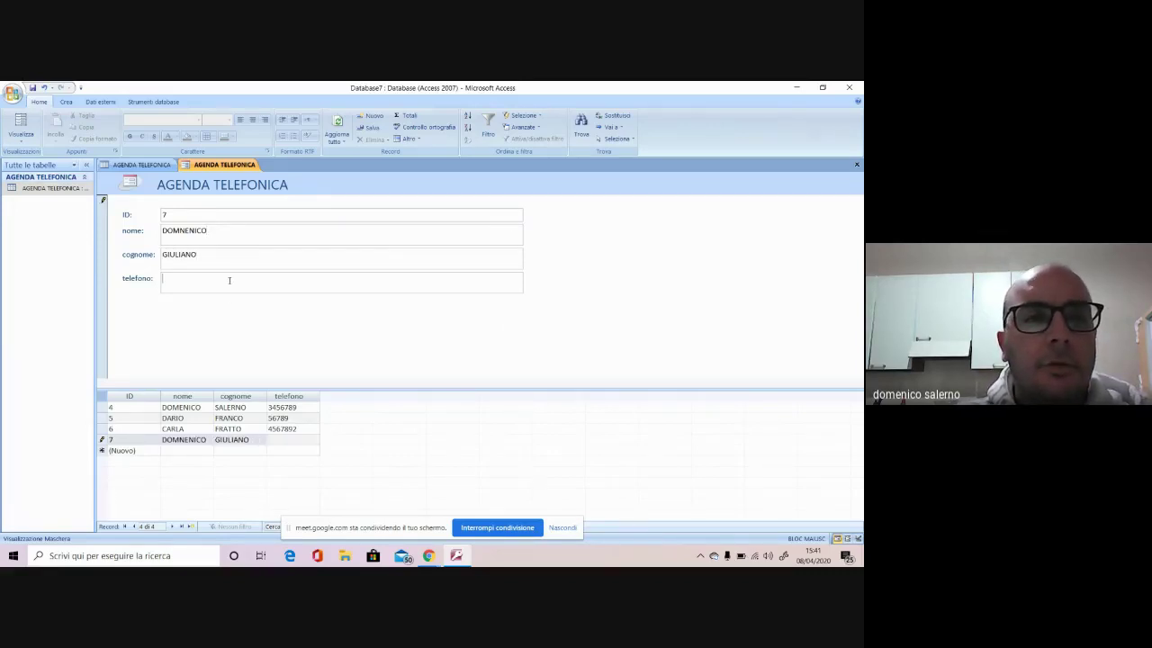
{"action": "type", "text": "345678"}
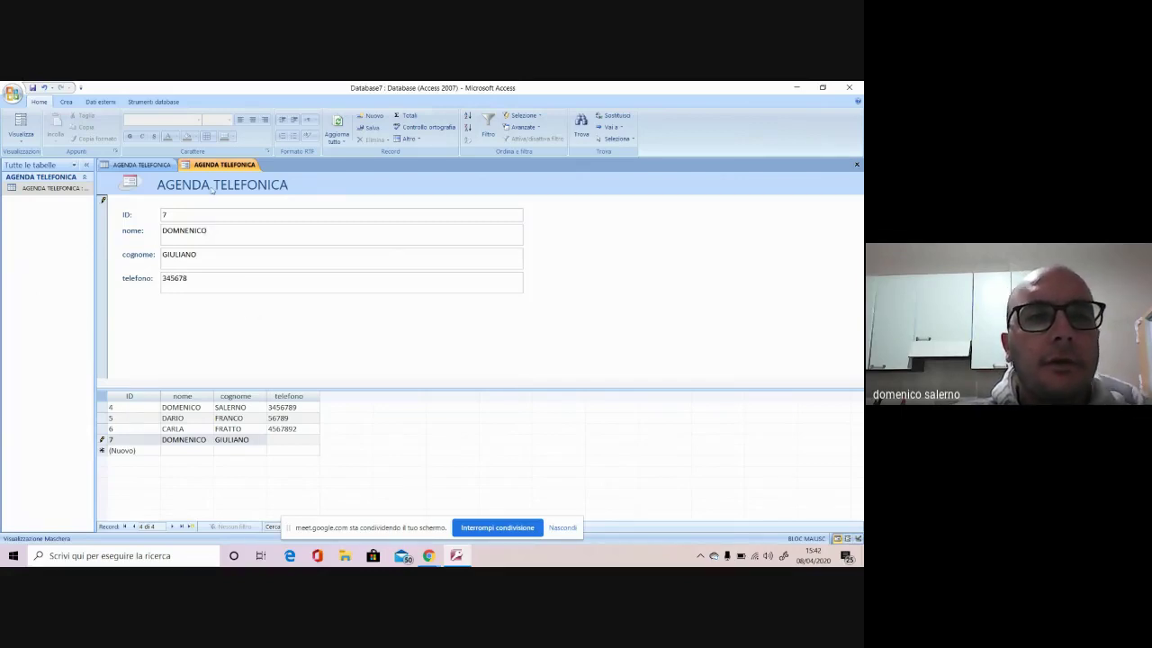
Save the split form as AGENDA TELEFONICA and refresh the navigation pane
{"action": "right_click", "coordinate": [222, 166]}
{"action": "left_click", "coordinate": [245, 169]}
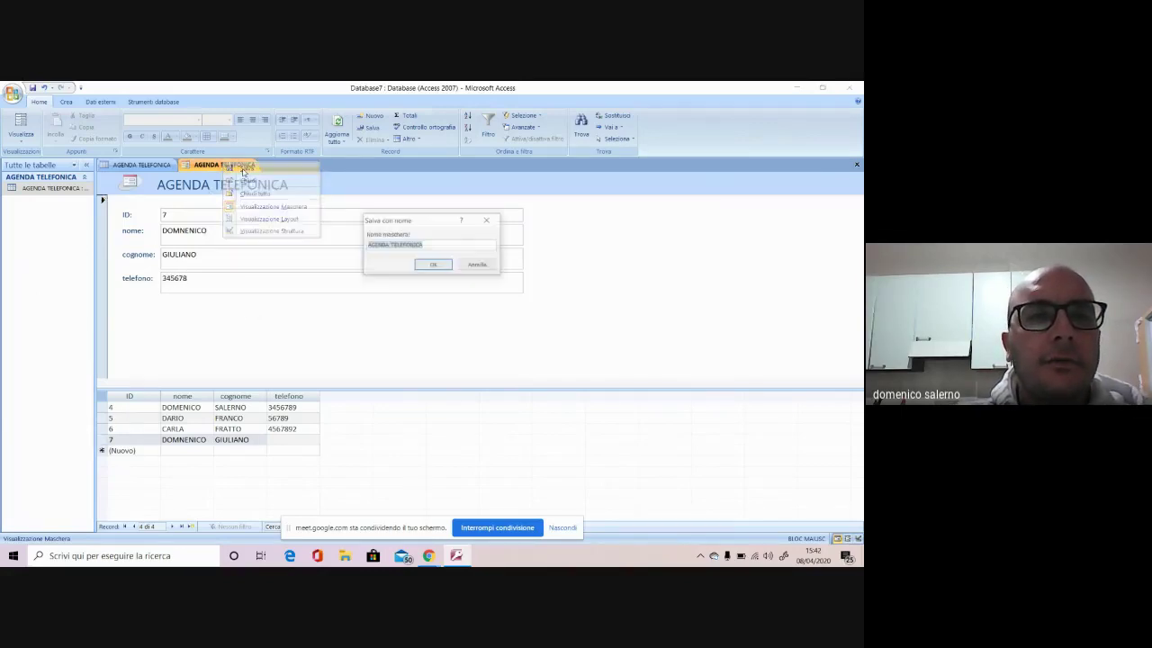
{"action": "left_click", "coordinate": [432, 265]}
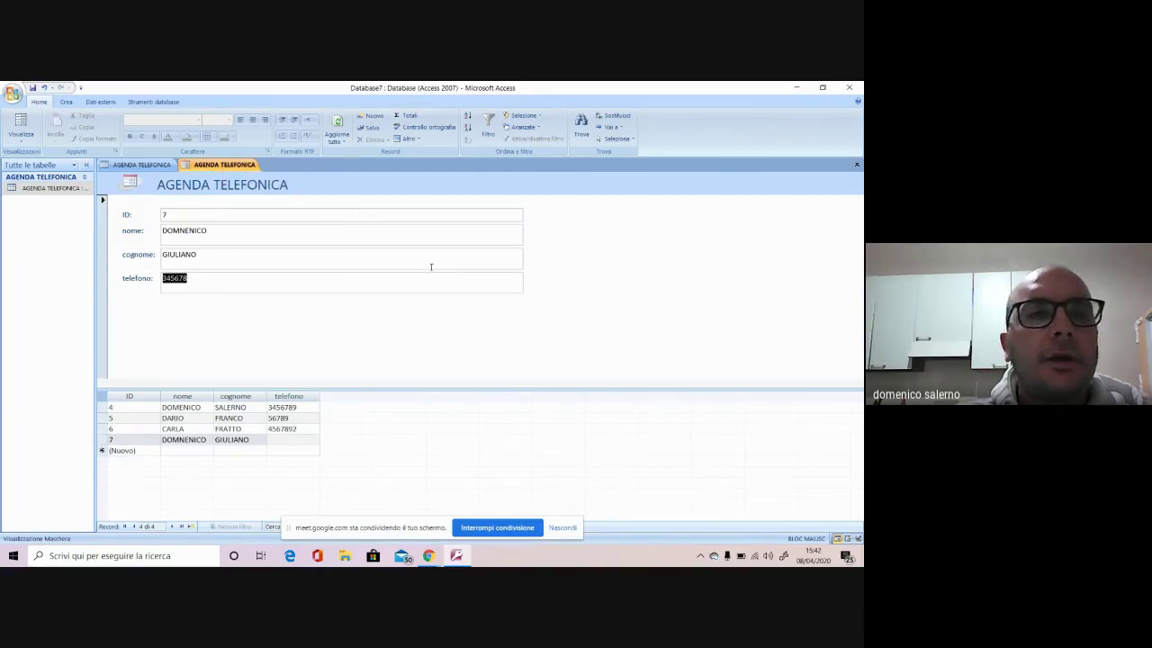
{"action": "left_click", "coordinate": [84, 178]}
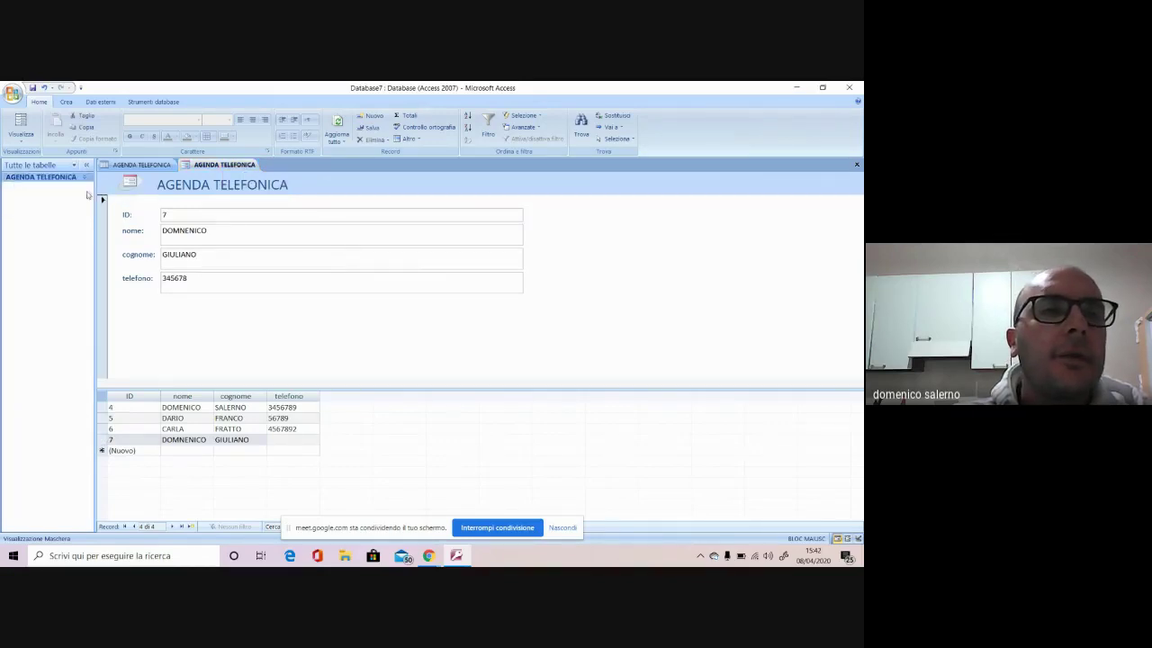
{"action": "left_click", "coordinate": [84, 178]}
{"action": "left_click", "coordinate": [55, 204]}
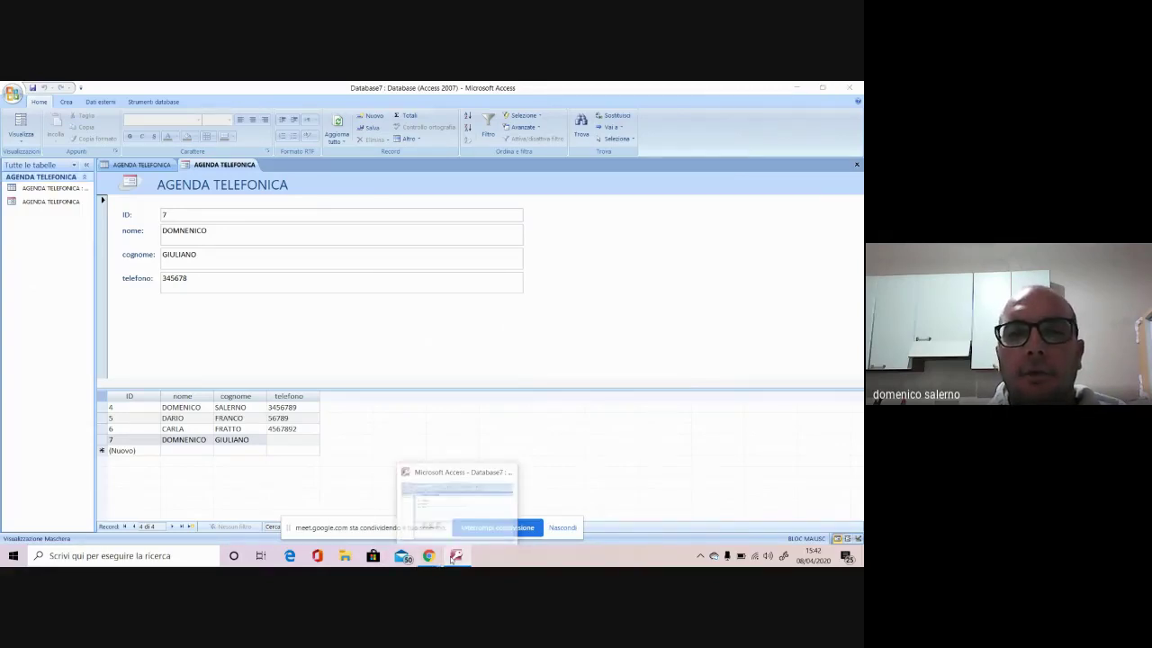
Leave Access for Chrome's Google Meet tab showing the ongoing screen presentation
{"action": "left_click", "coordinate": [429, 555]}
{"action": "left_click", "coordinate": [306, 87]}
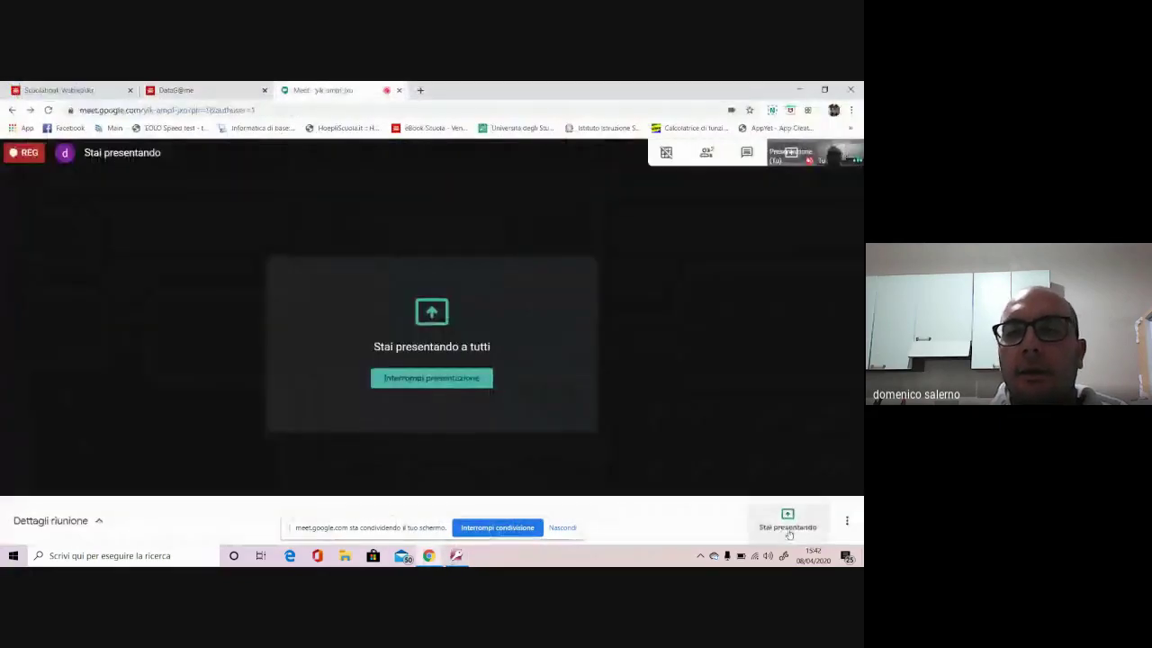